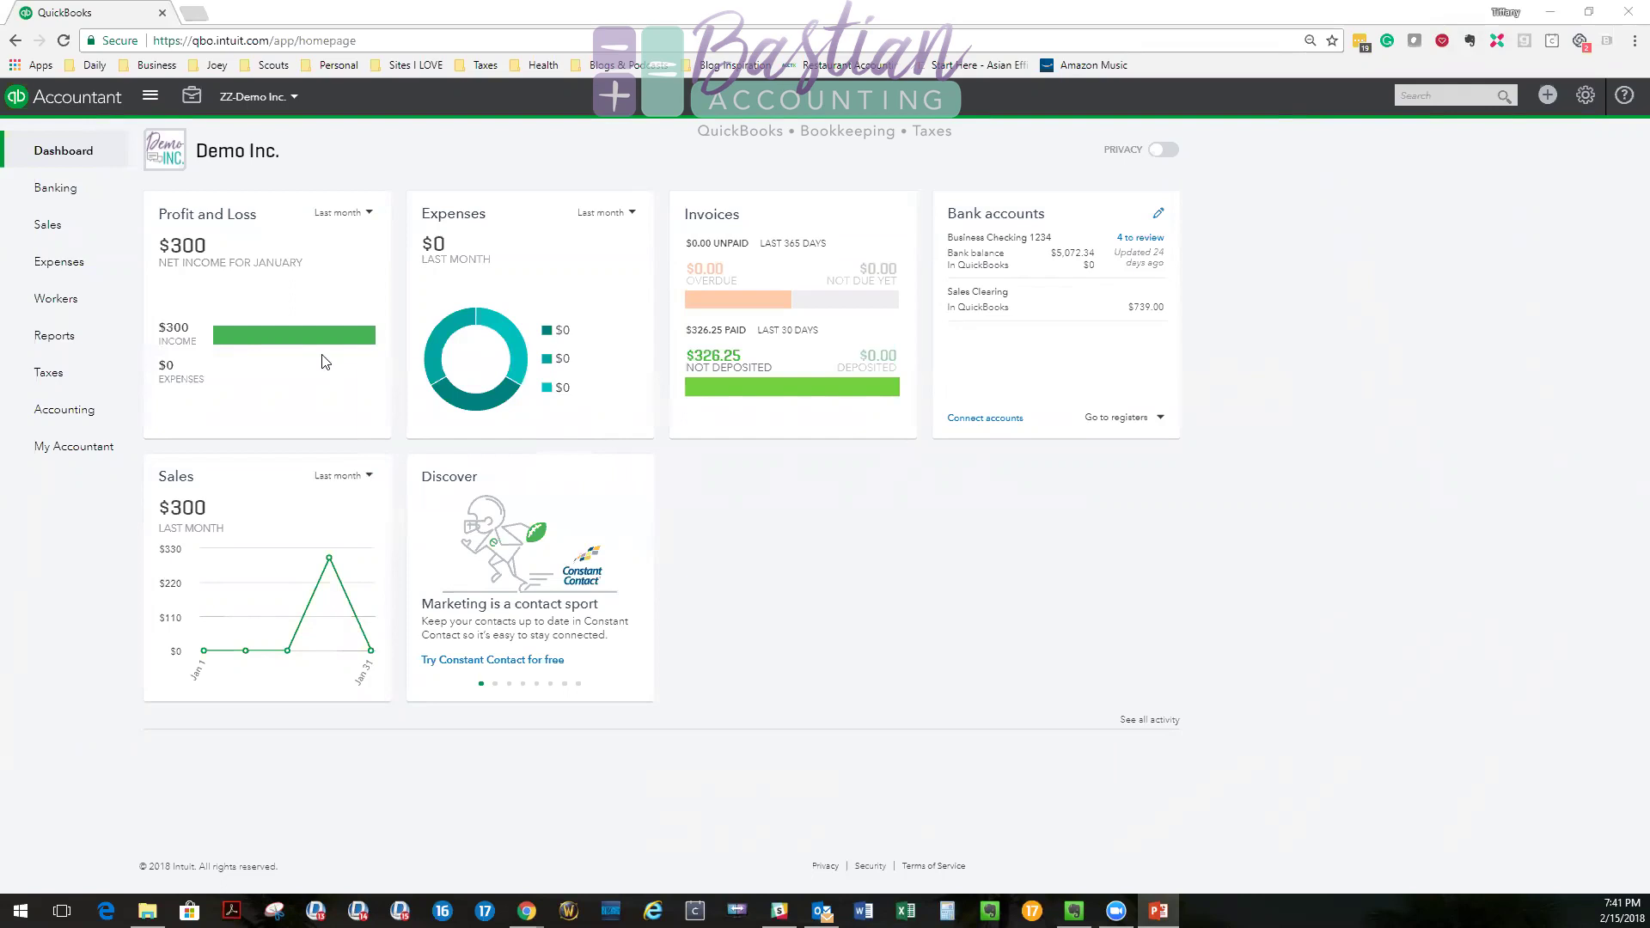
Open invoice 2 ($90.00) from the Invoices list and show its 04/25/2017 payment.
left_click(61, 226)
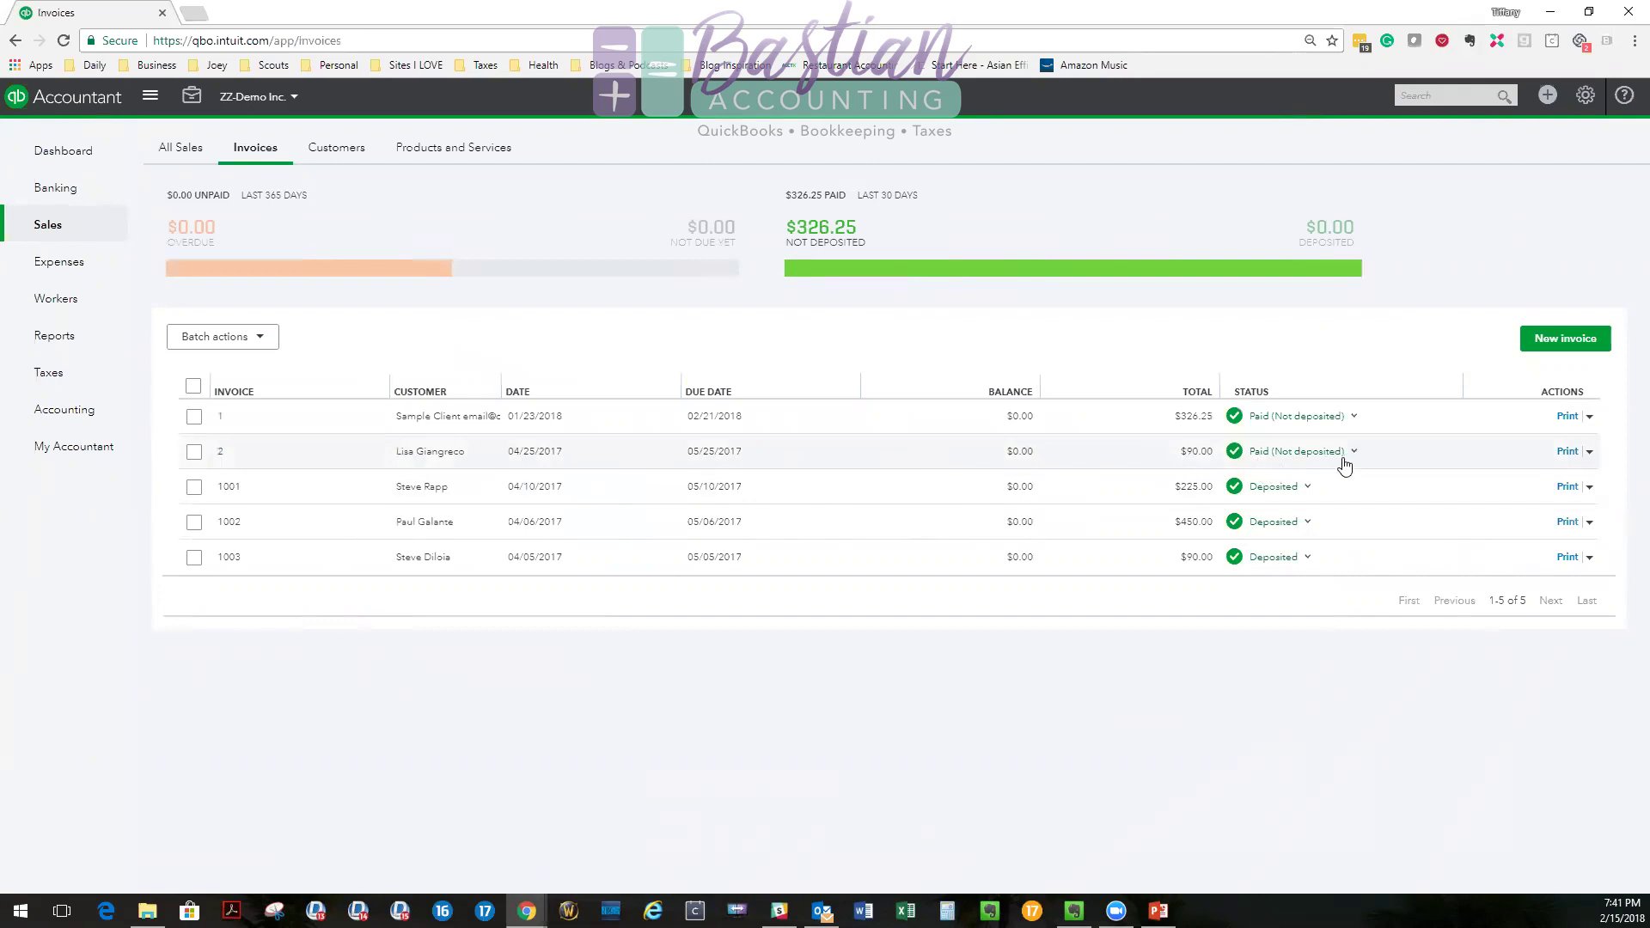
left_click(1195, 453)
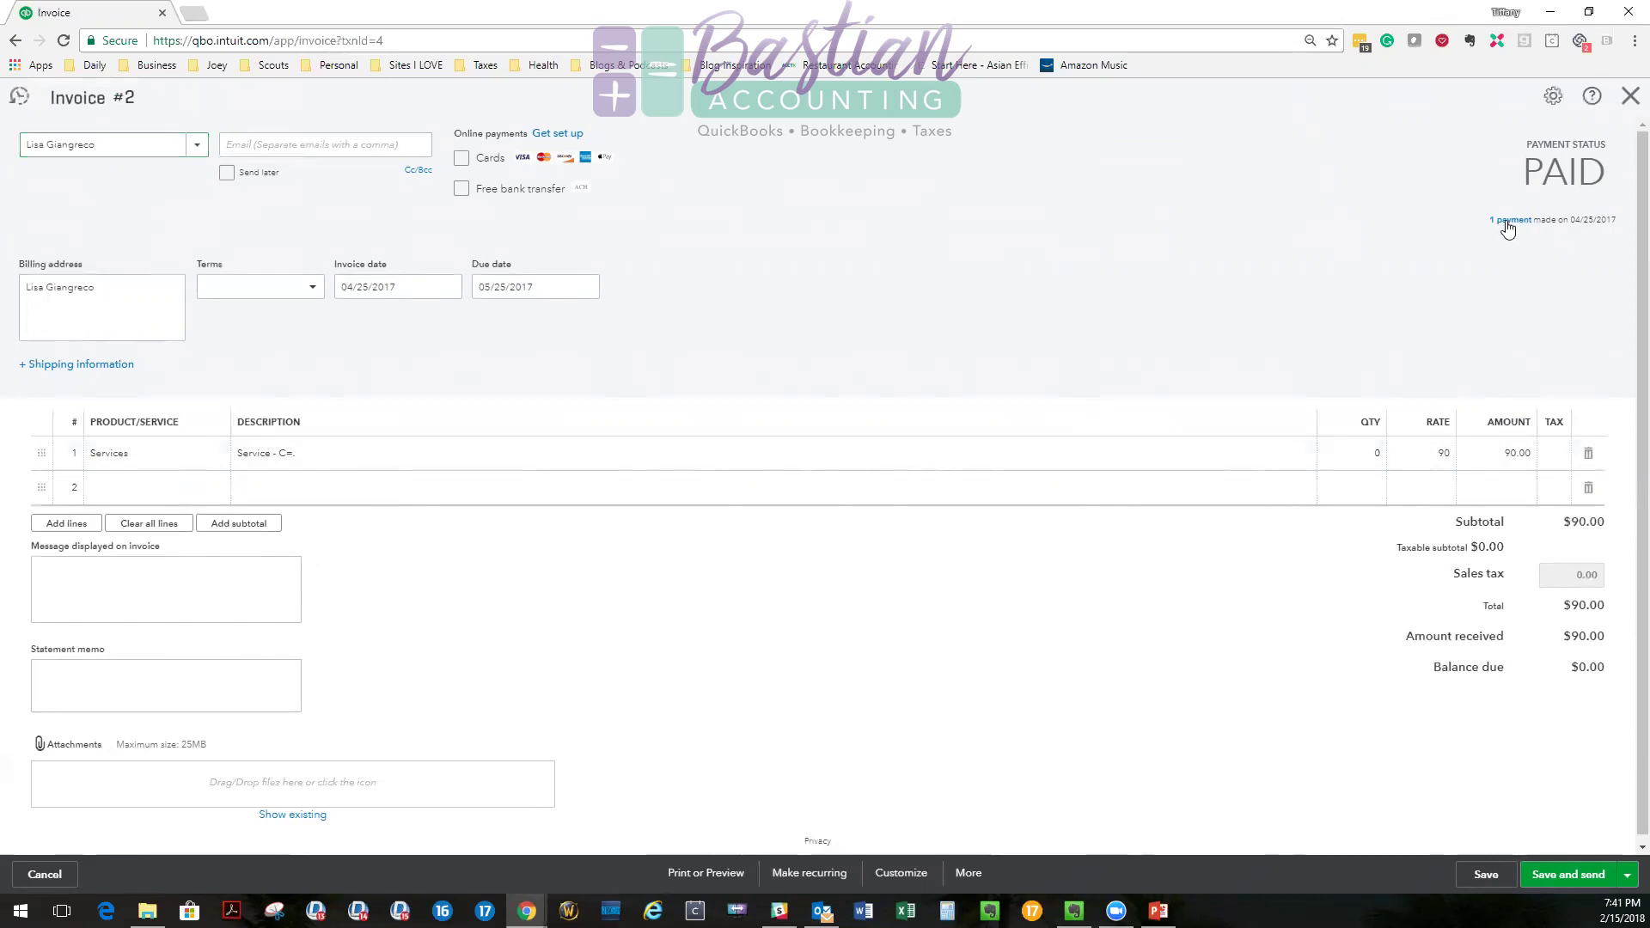
left_click(1506, 221)
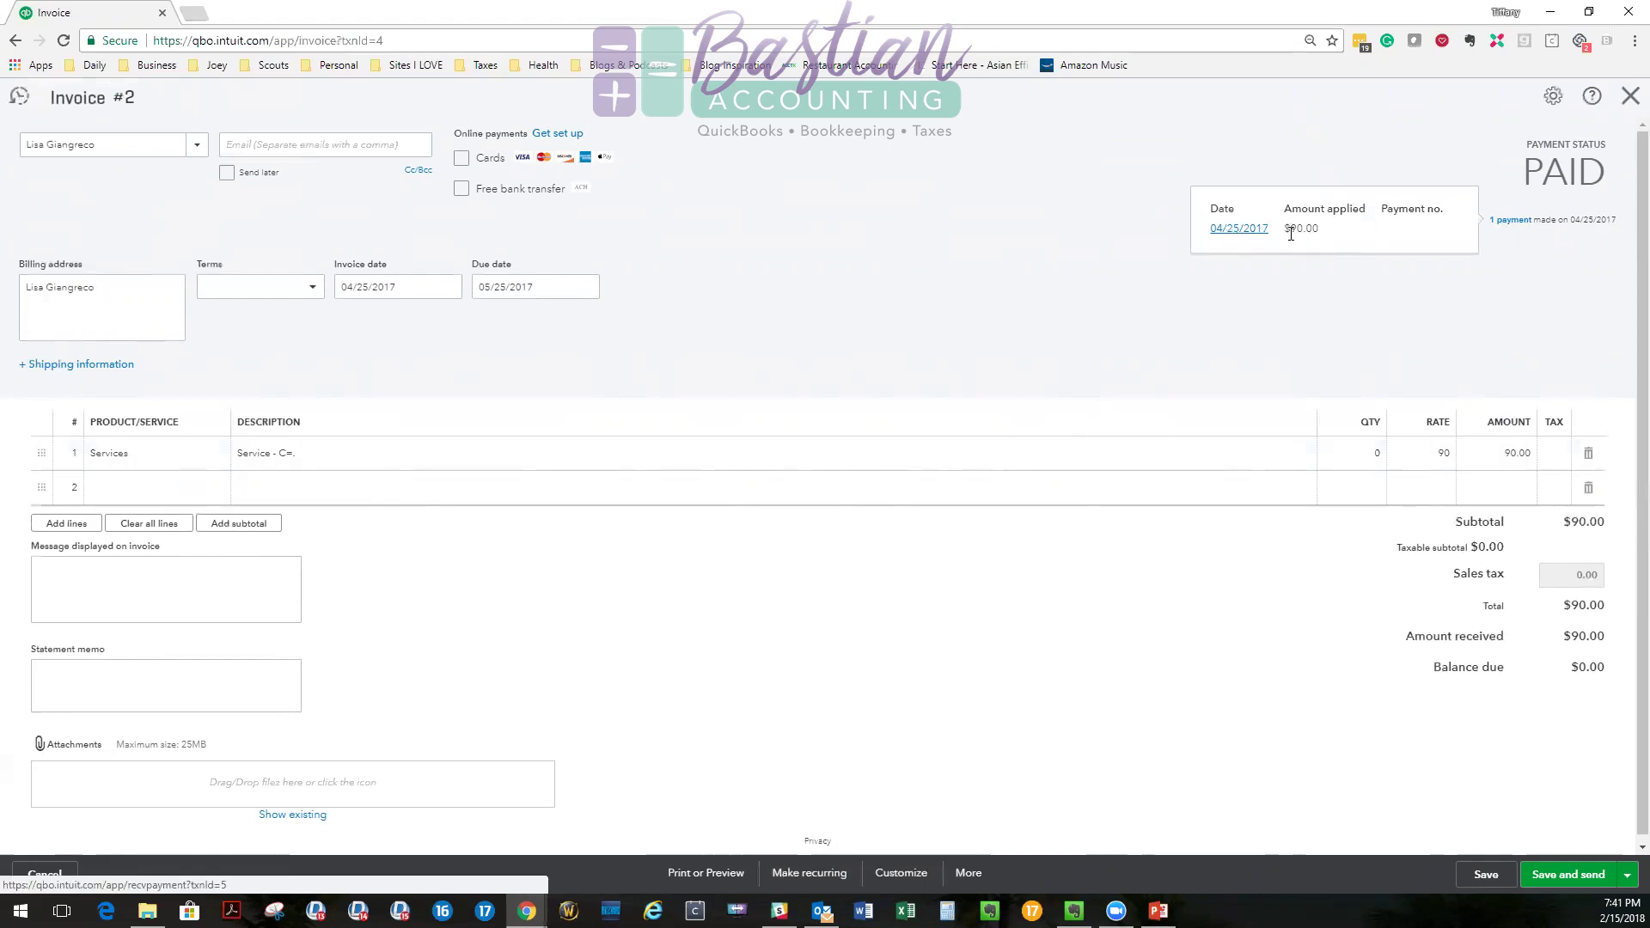
Open the 04/25/2017 $90.00 payment in Receive Payment and expand its save options.
left_click(1238, 228)
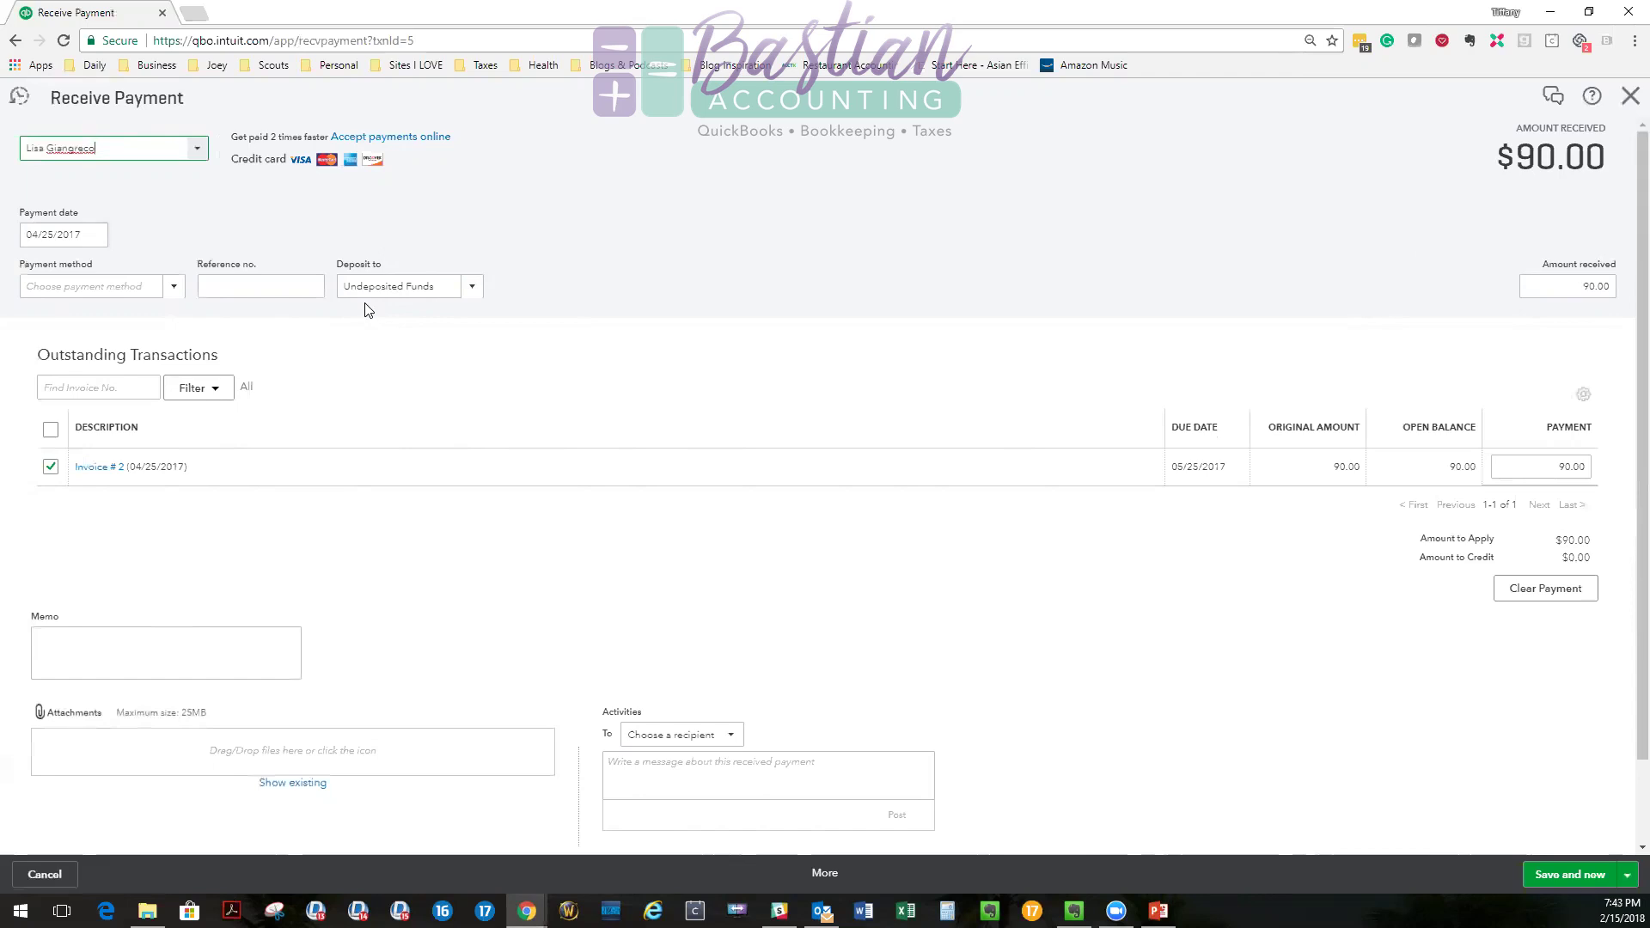
left_click(1627, 874)
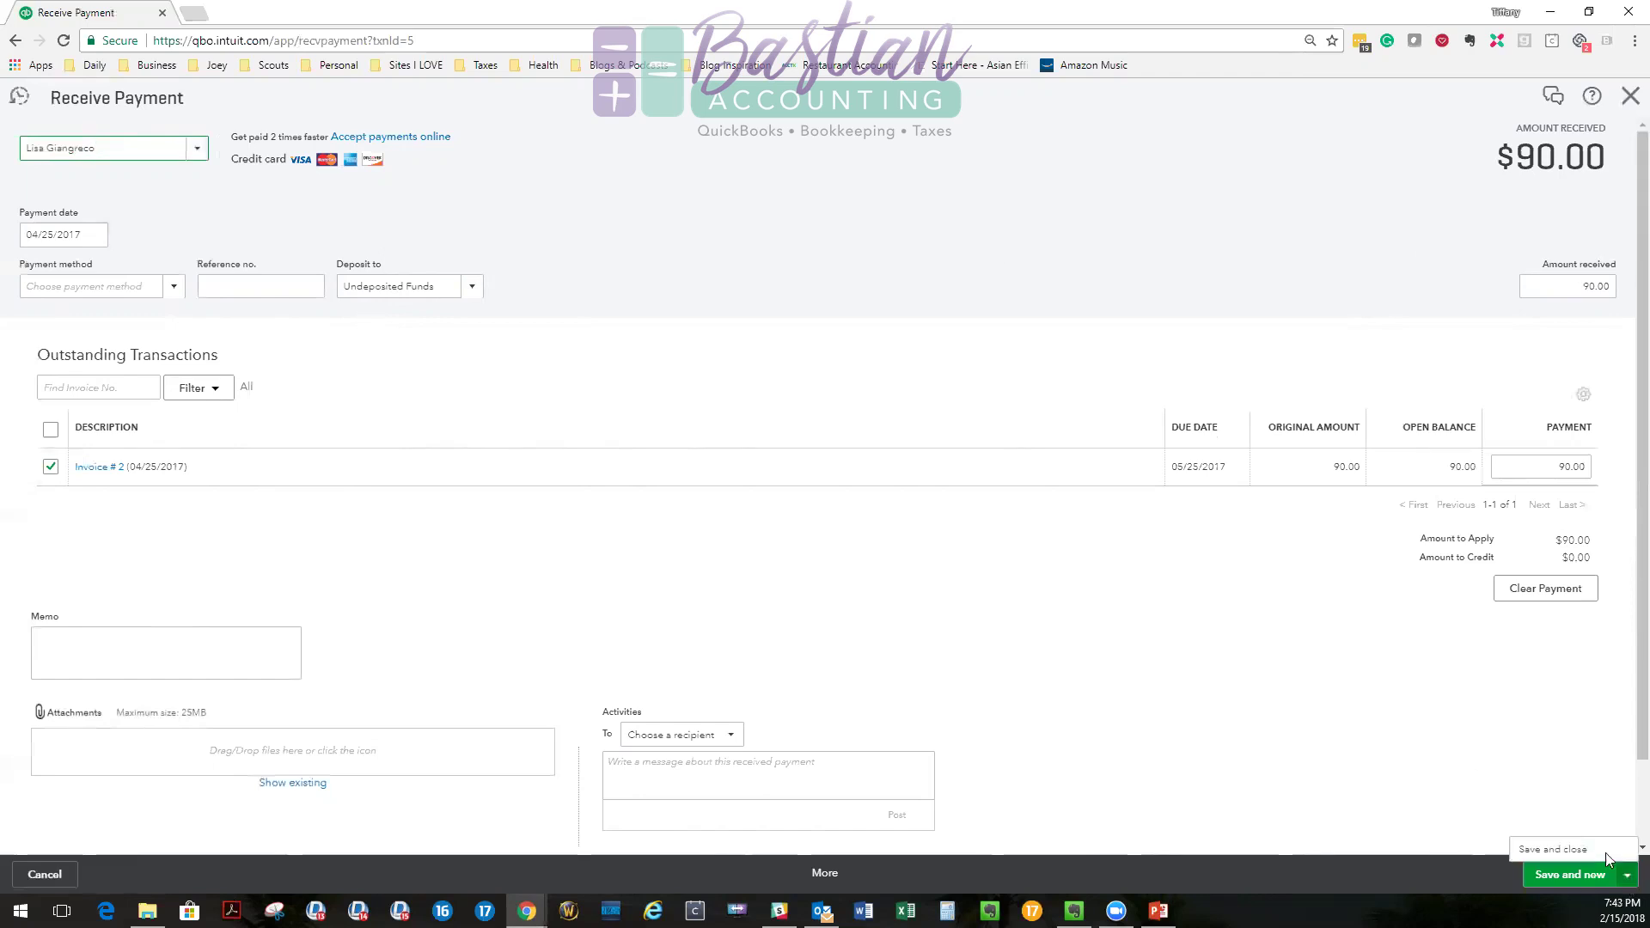
Save and close the $90.00 payment, then discard an unsaved Business Checking 1234 bank deposit.
left_click(1547, 849)
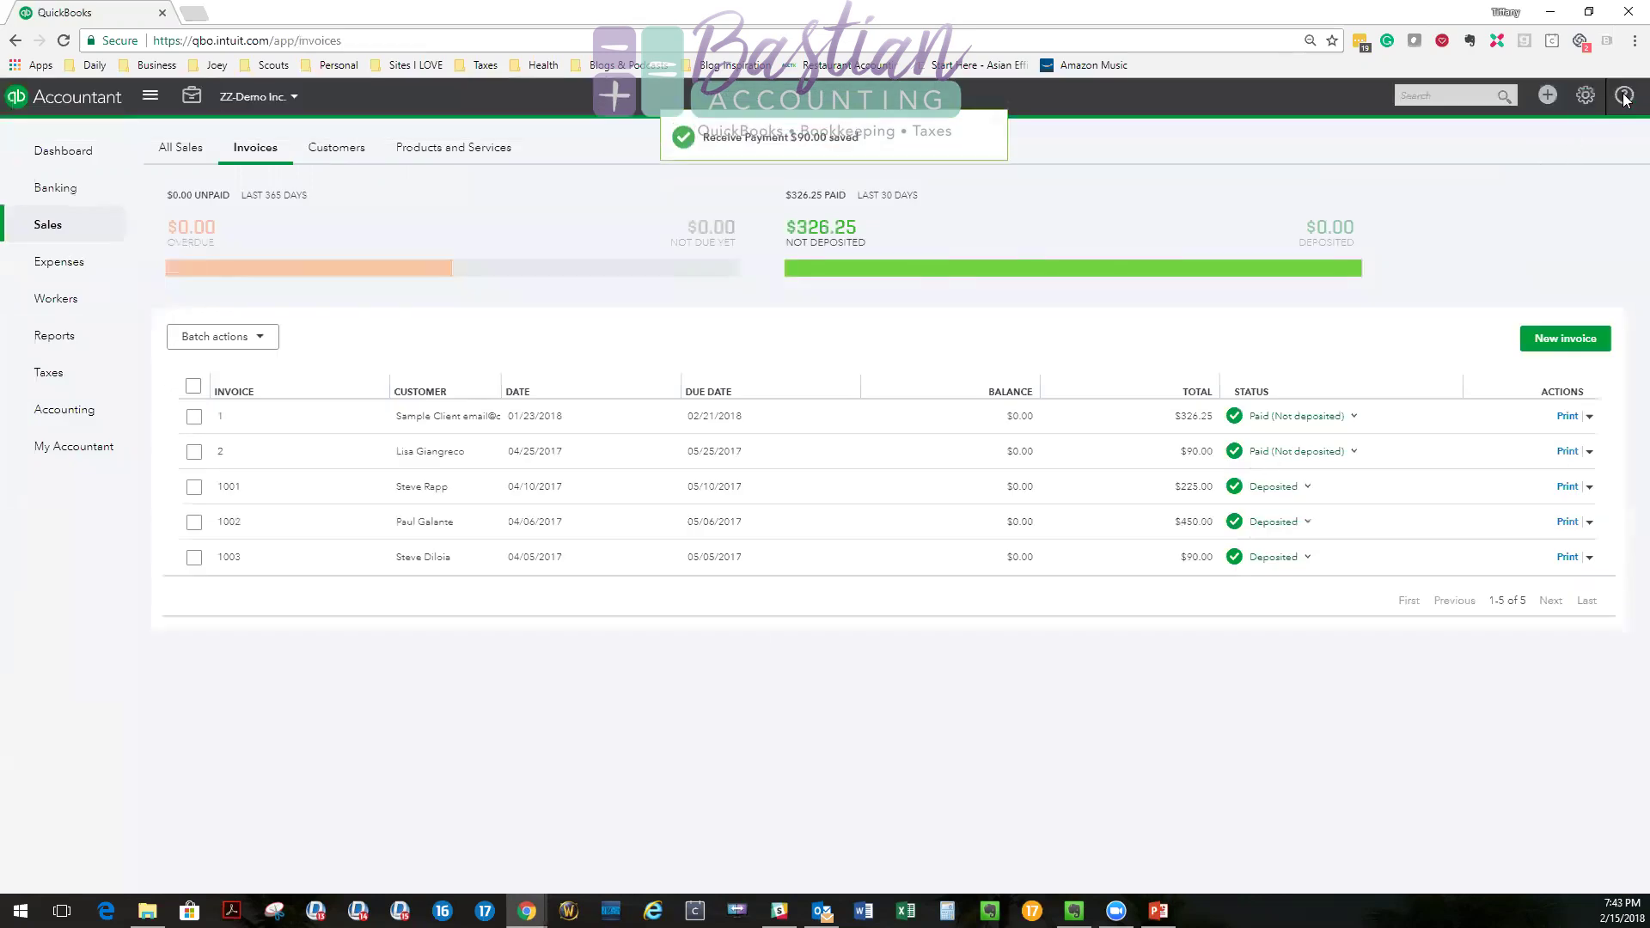
left_click(1547, 95)
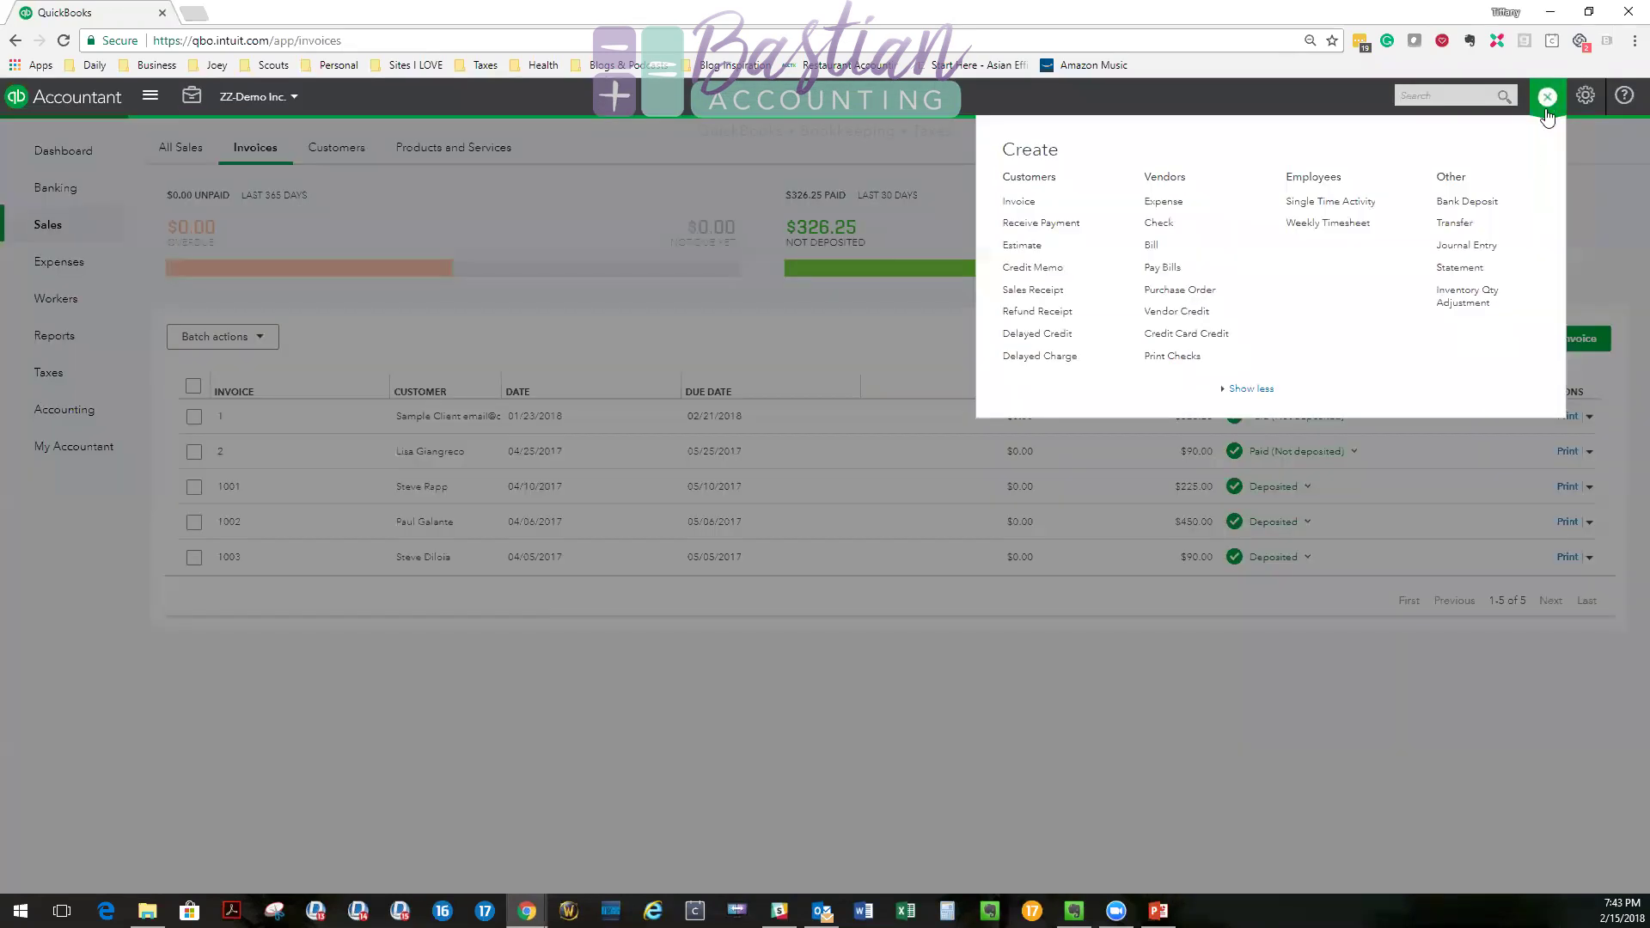
left_click(1483, 210)
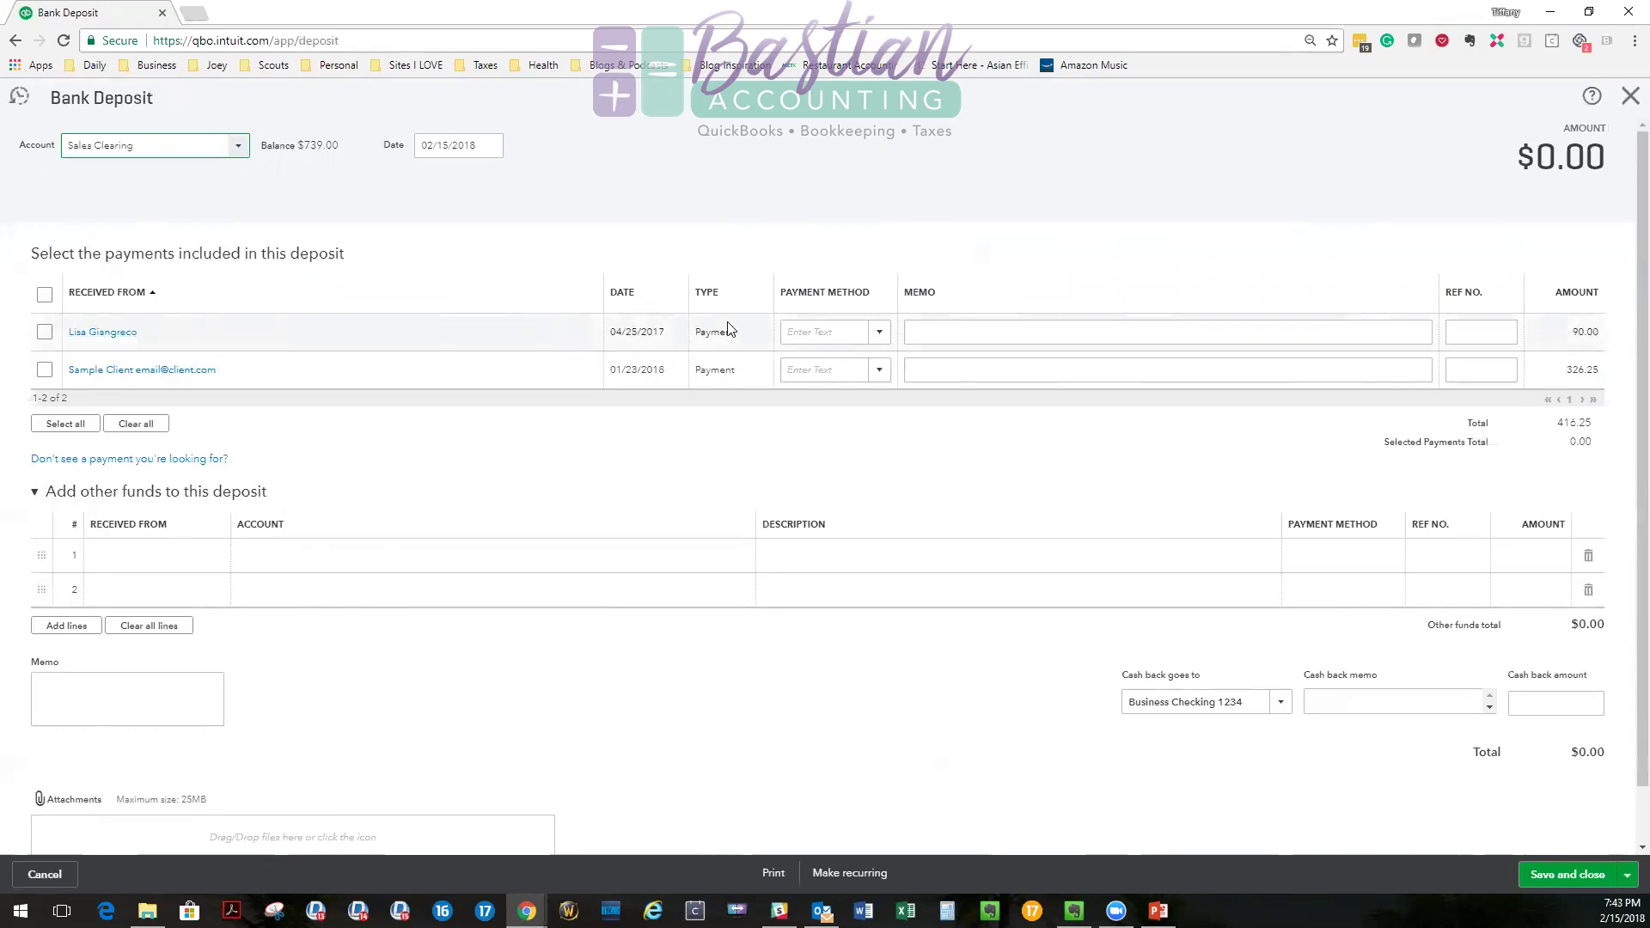
left_click(194, 148)
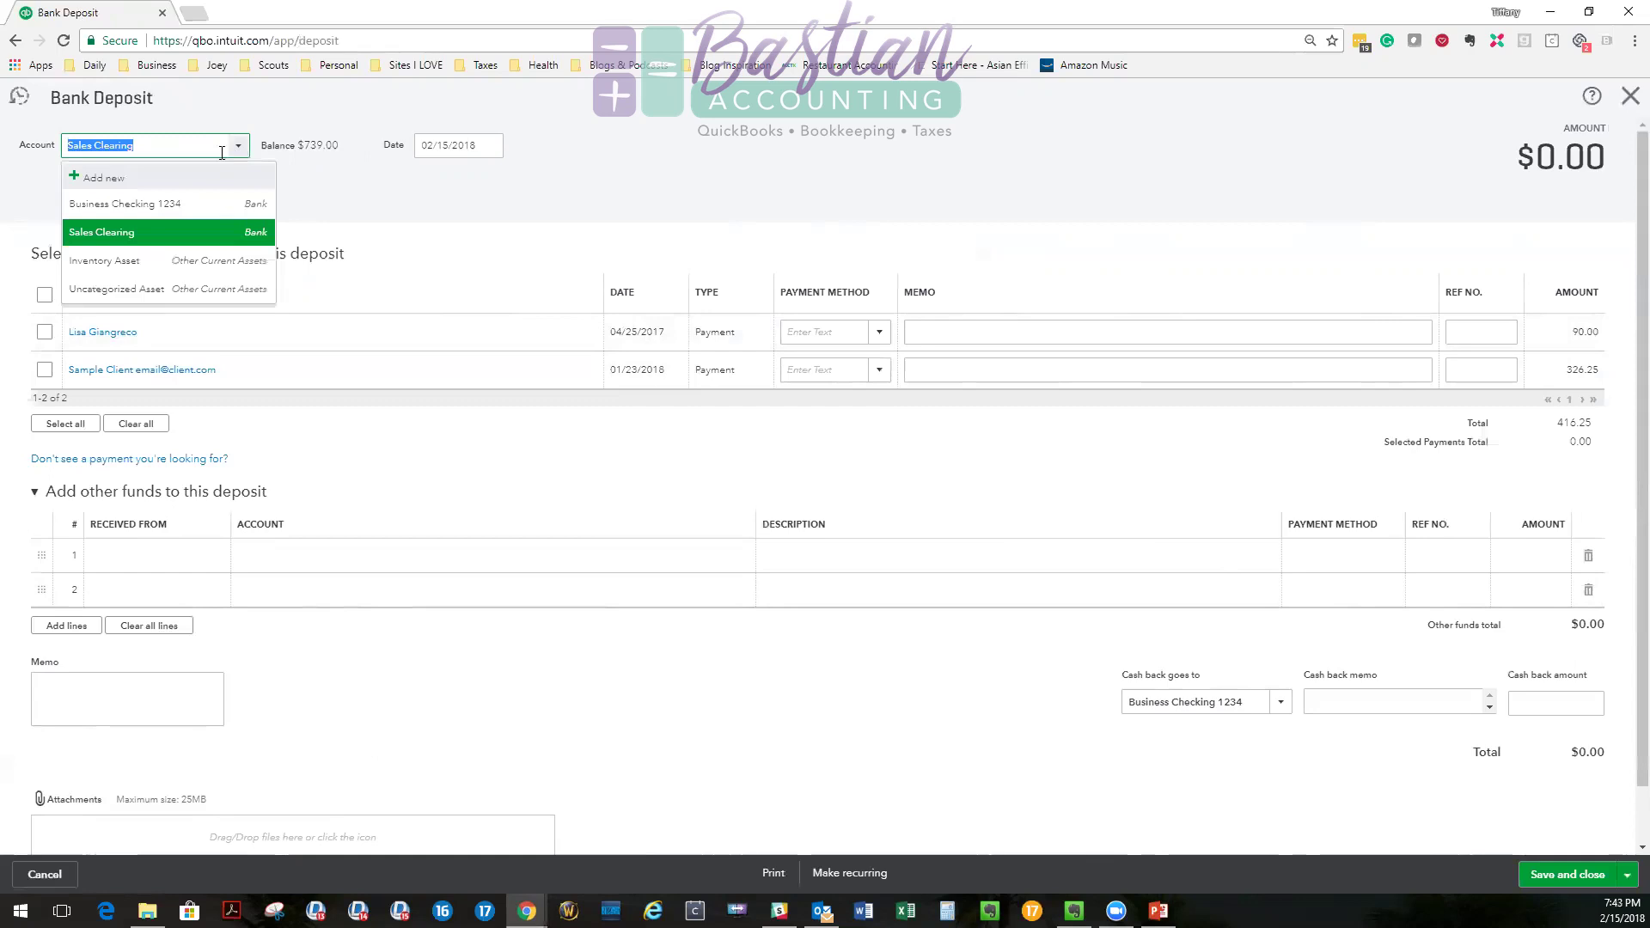
left_click(153, 208)
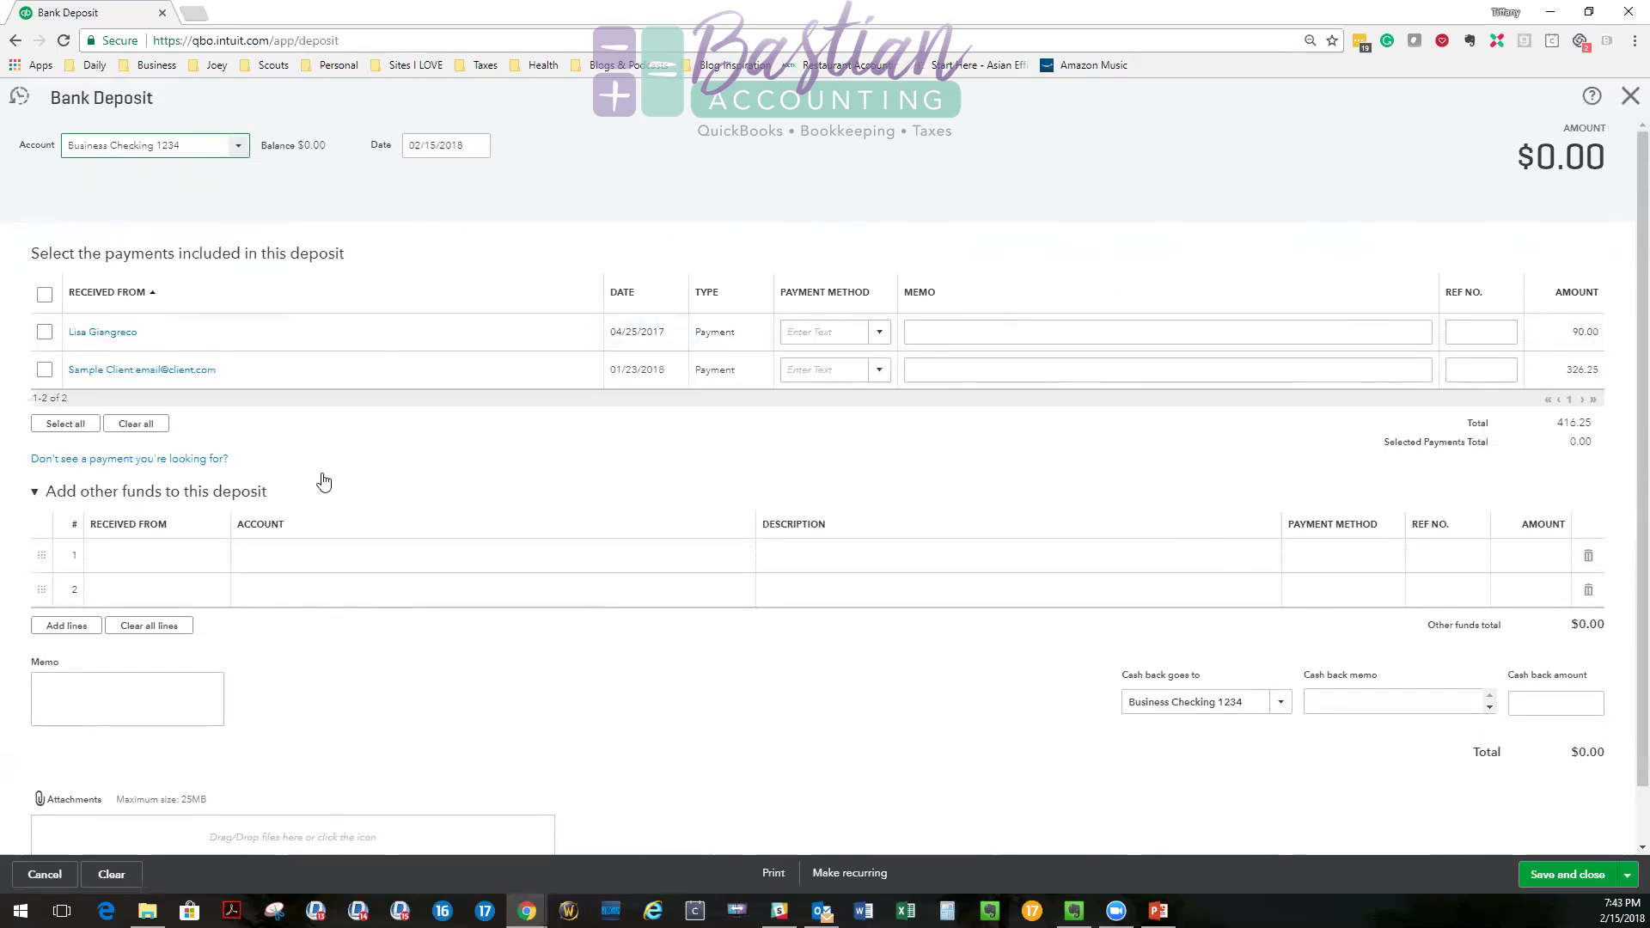
left_click(1630, 95)
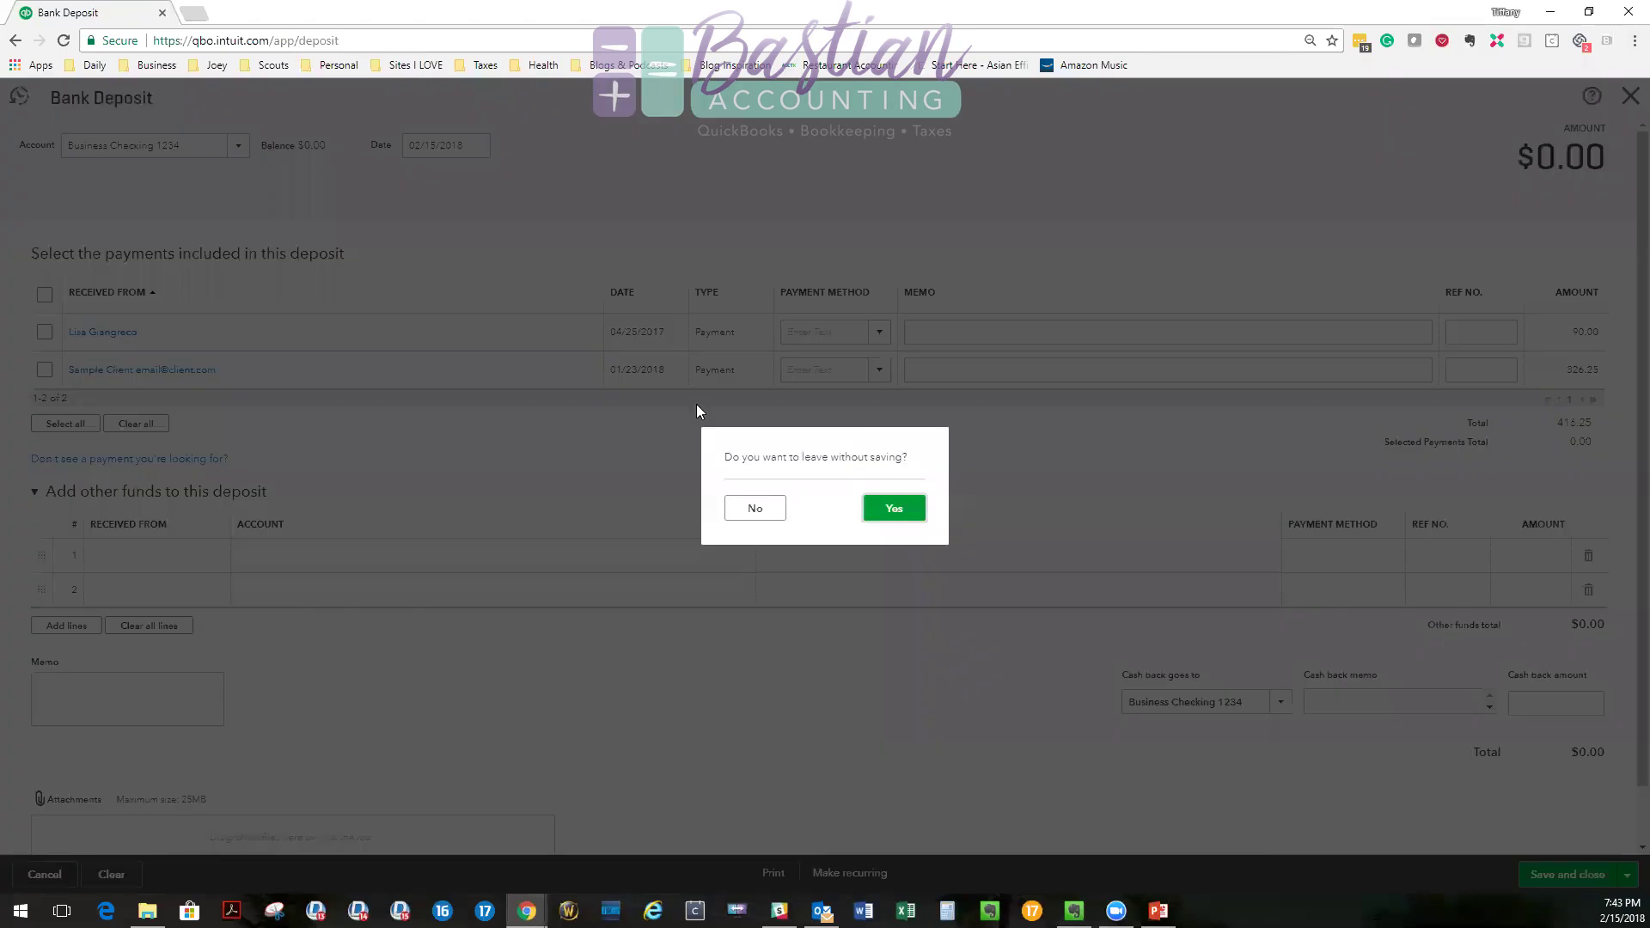
left_click(894, 508)
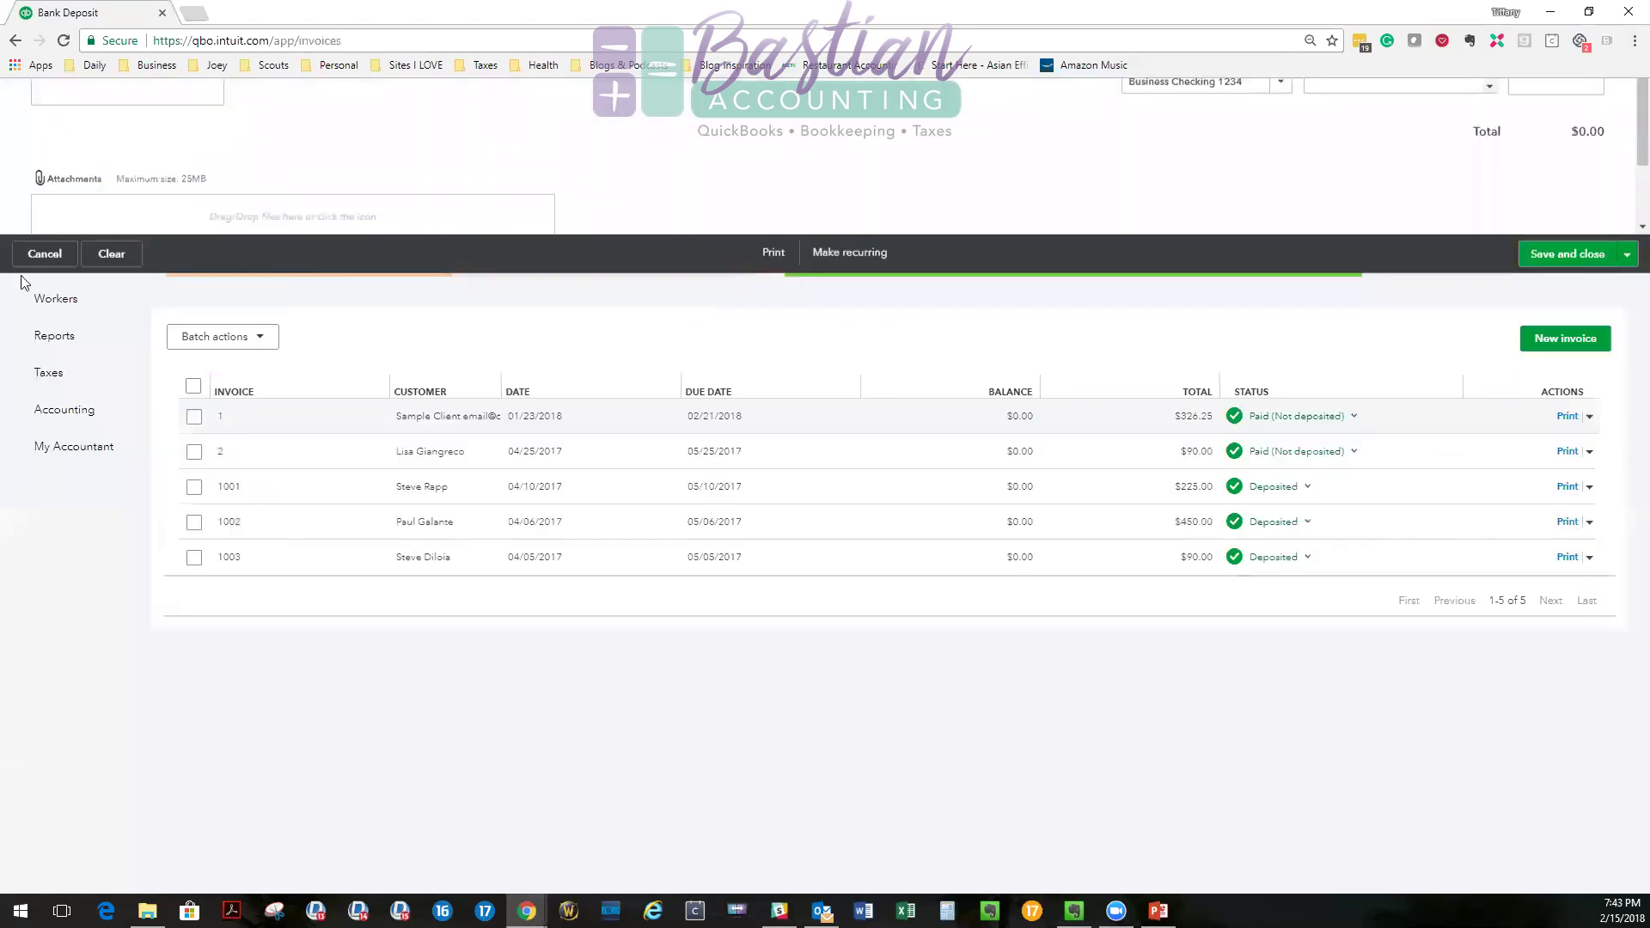
Show the Business Checking 1234 bank feed and compute the $2.91 fee as 90 − 87.09.
left_click(69, 189)
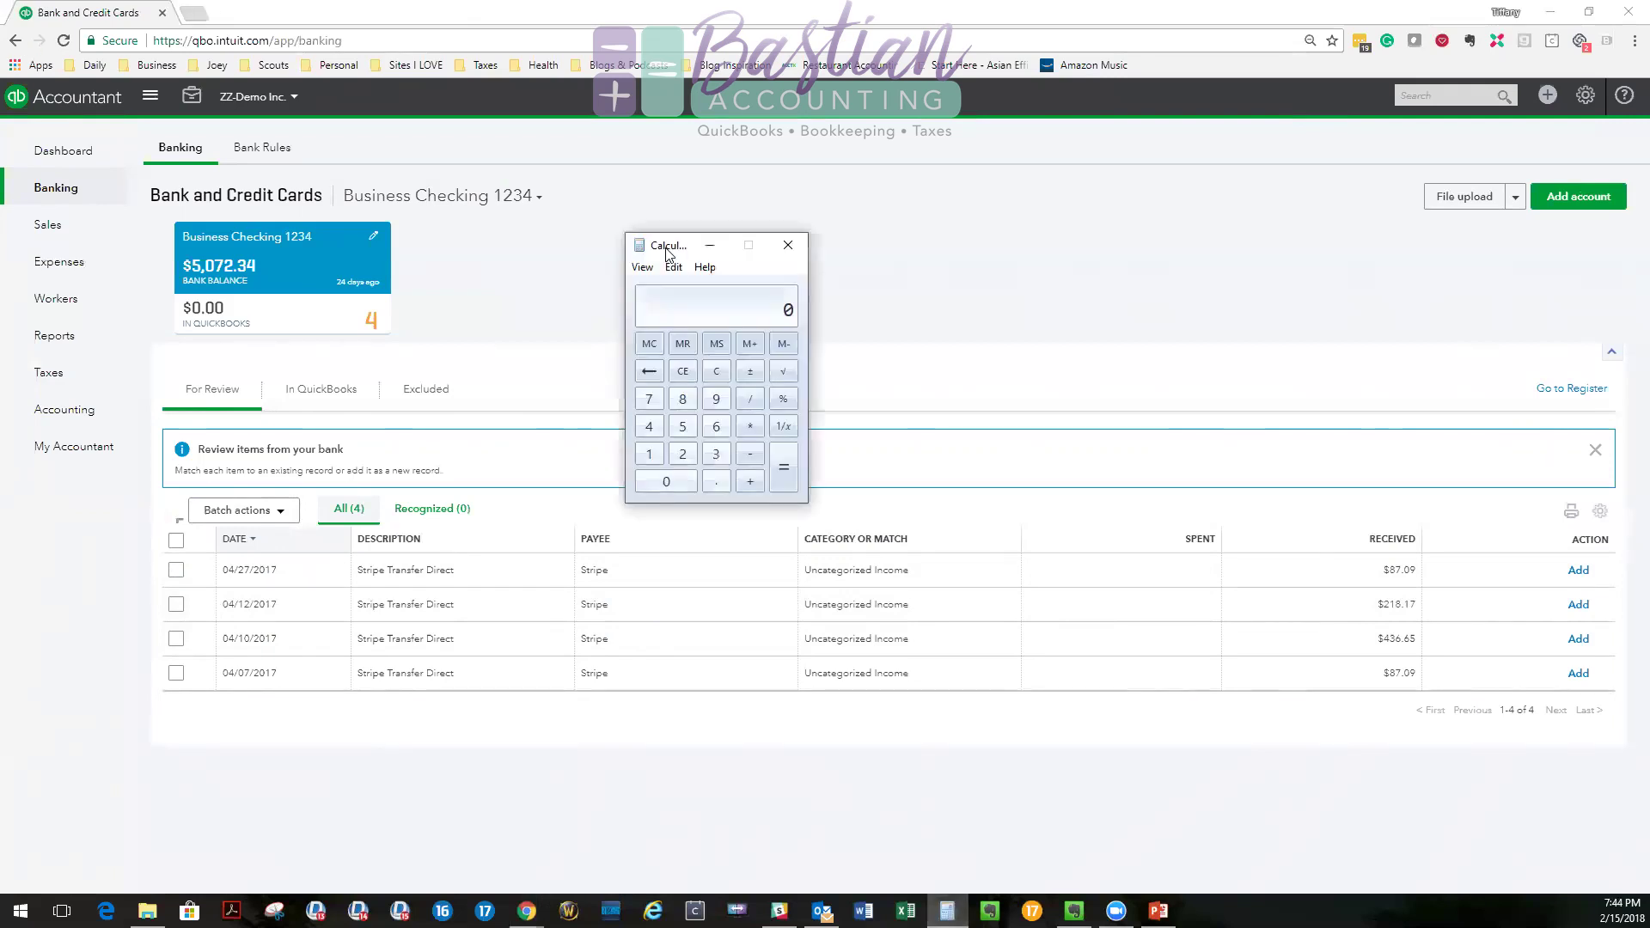
type("7.09")
key("Return")
left_click(787, 245)
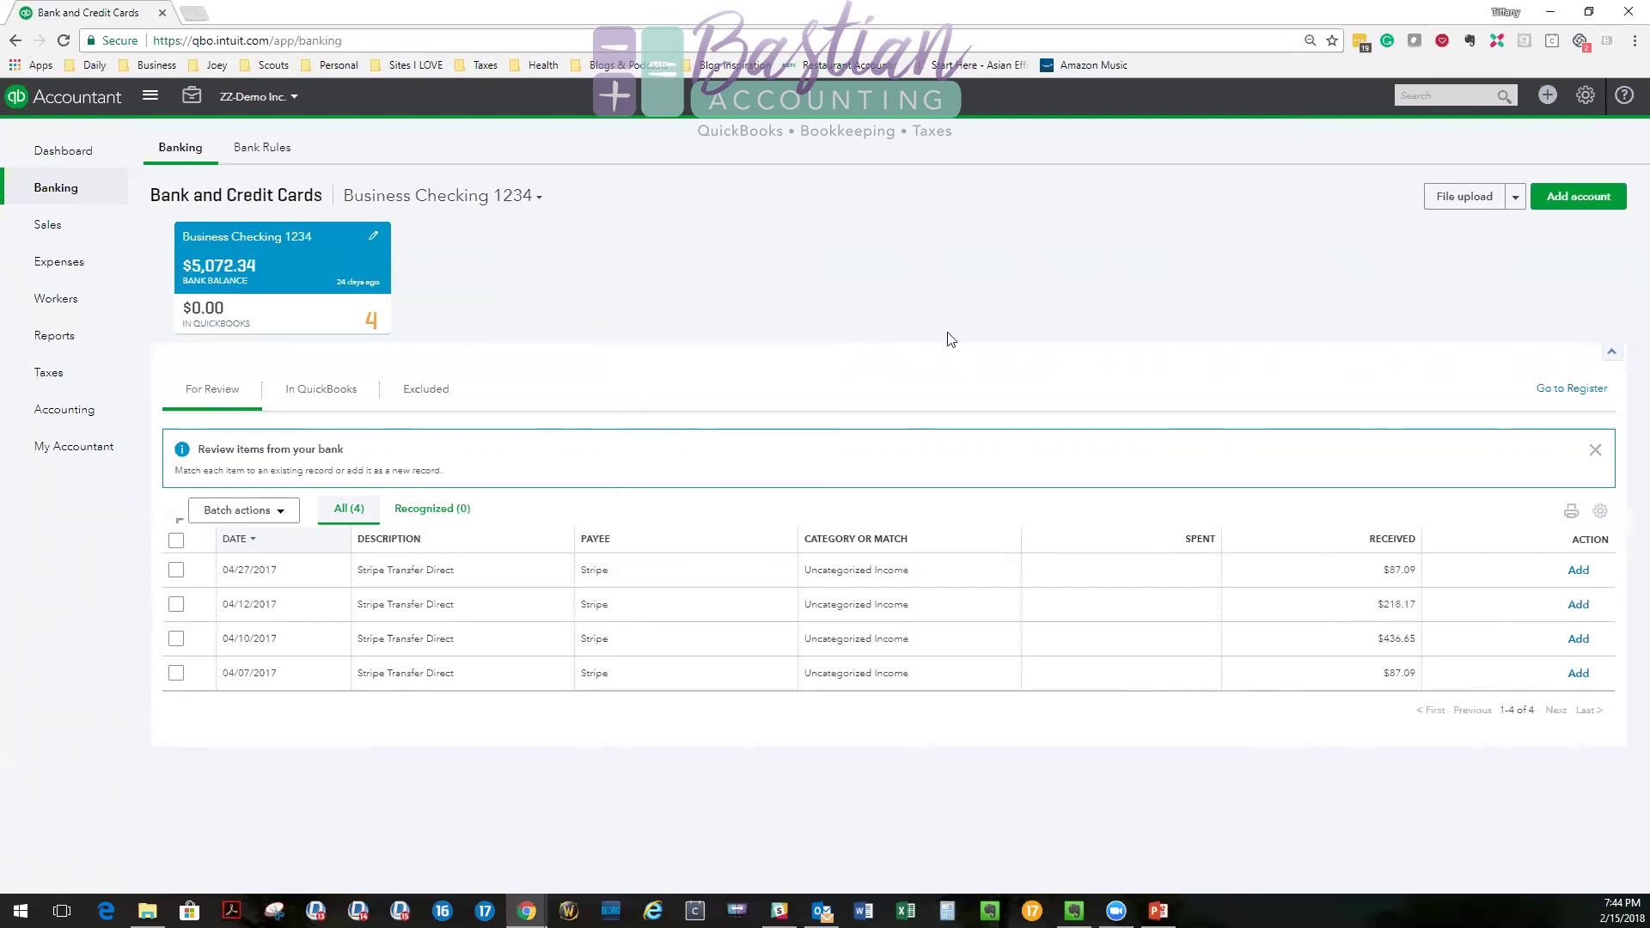
Create a bank deposit of the $90.00 payment into Business Checking 1234, dated 04/30/2017.
left_click(1548, 96)
left_click(1491, 204)
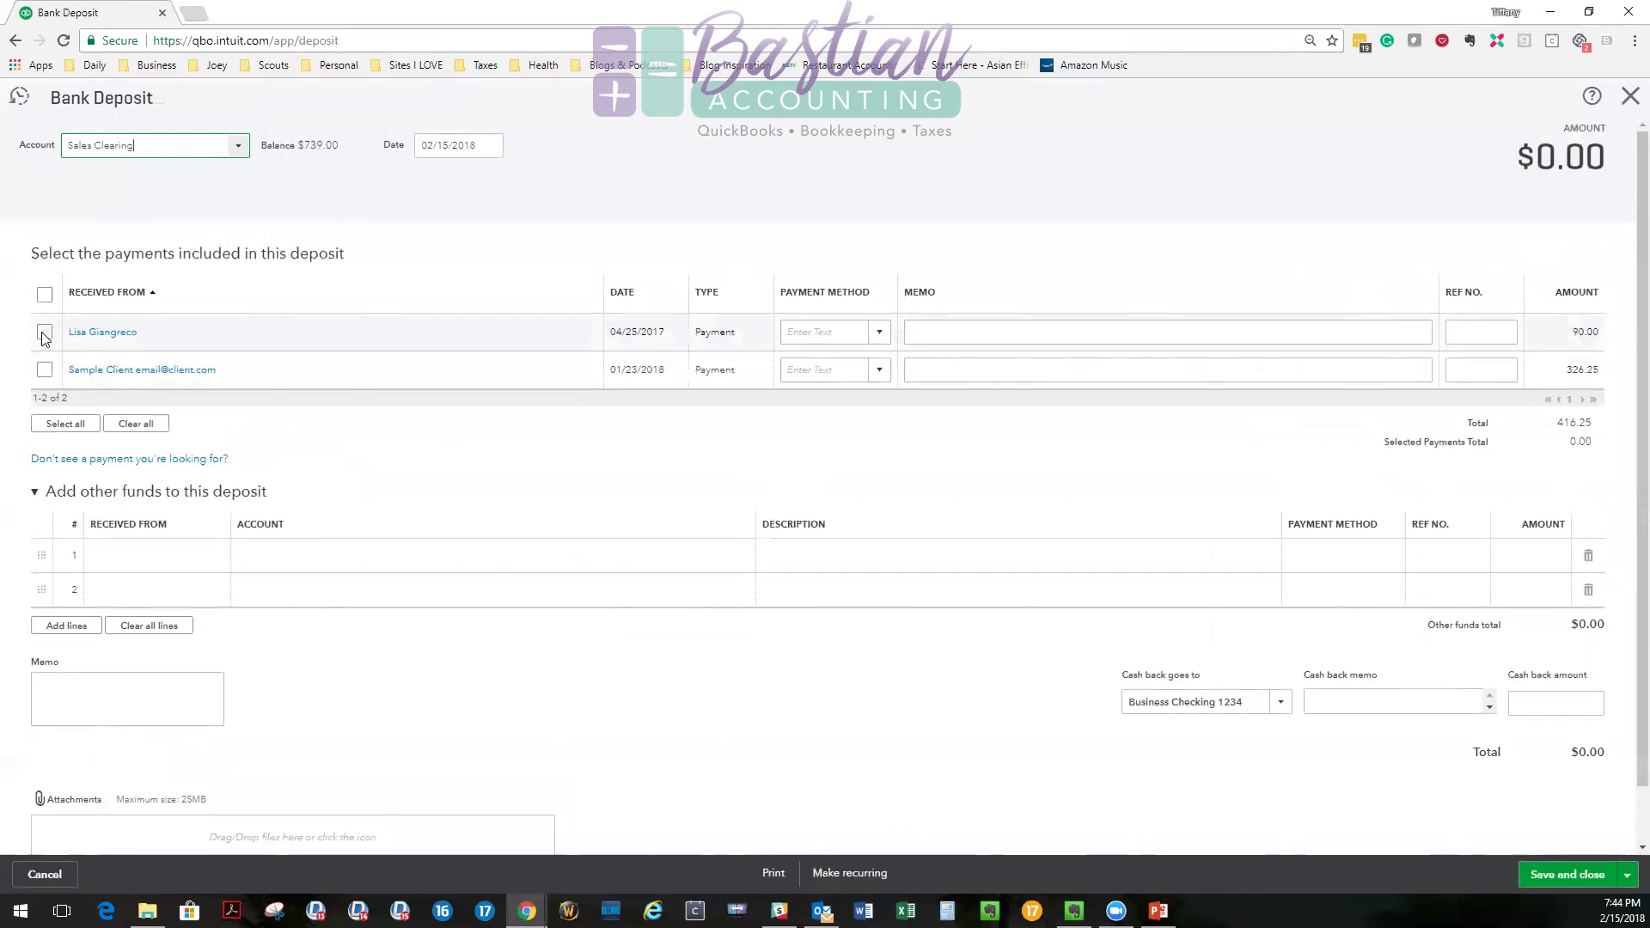
left_click(45, 334)
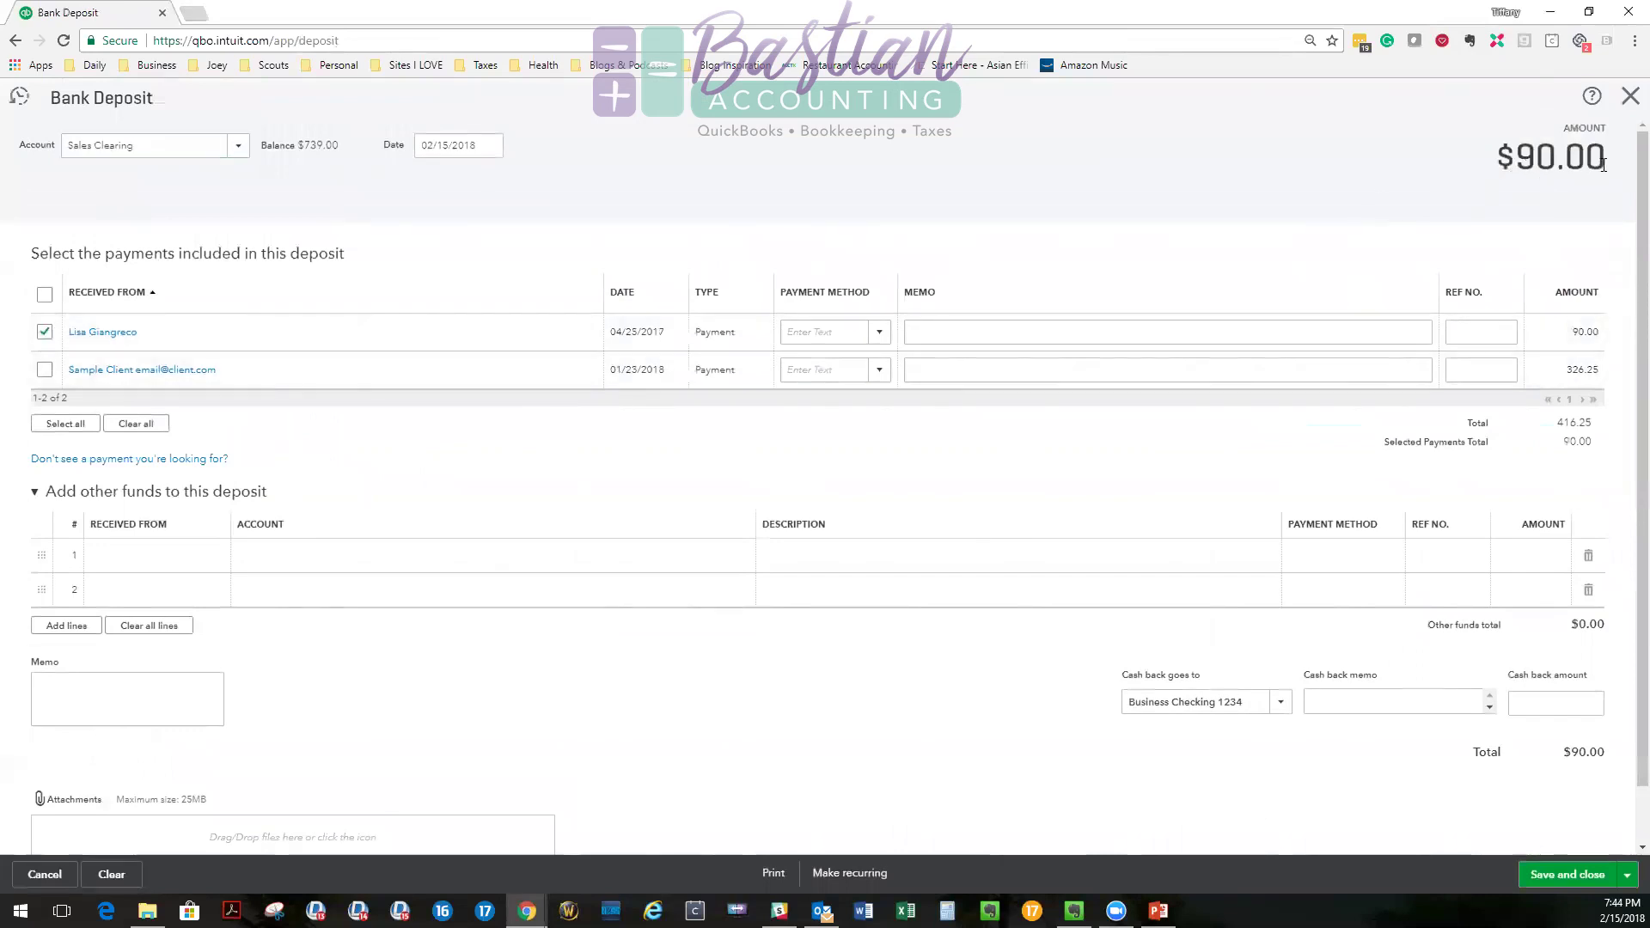
left_click(239, 146)
left_click(189, 206)
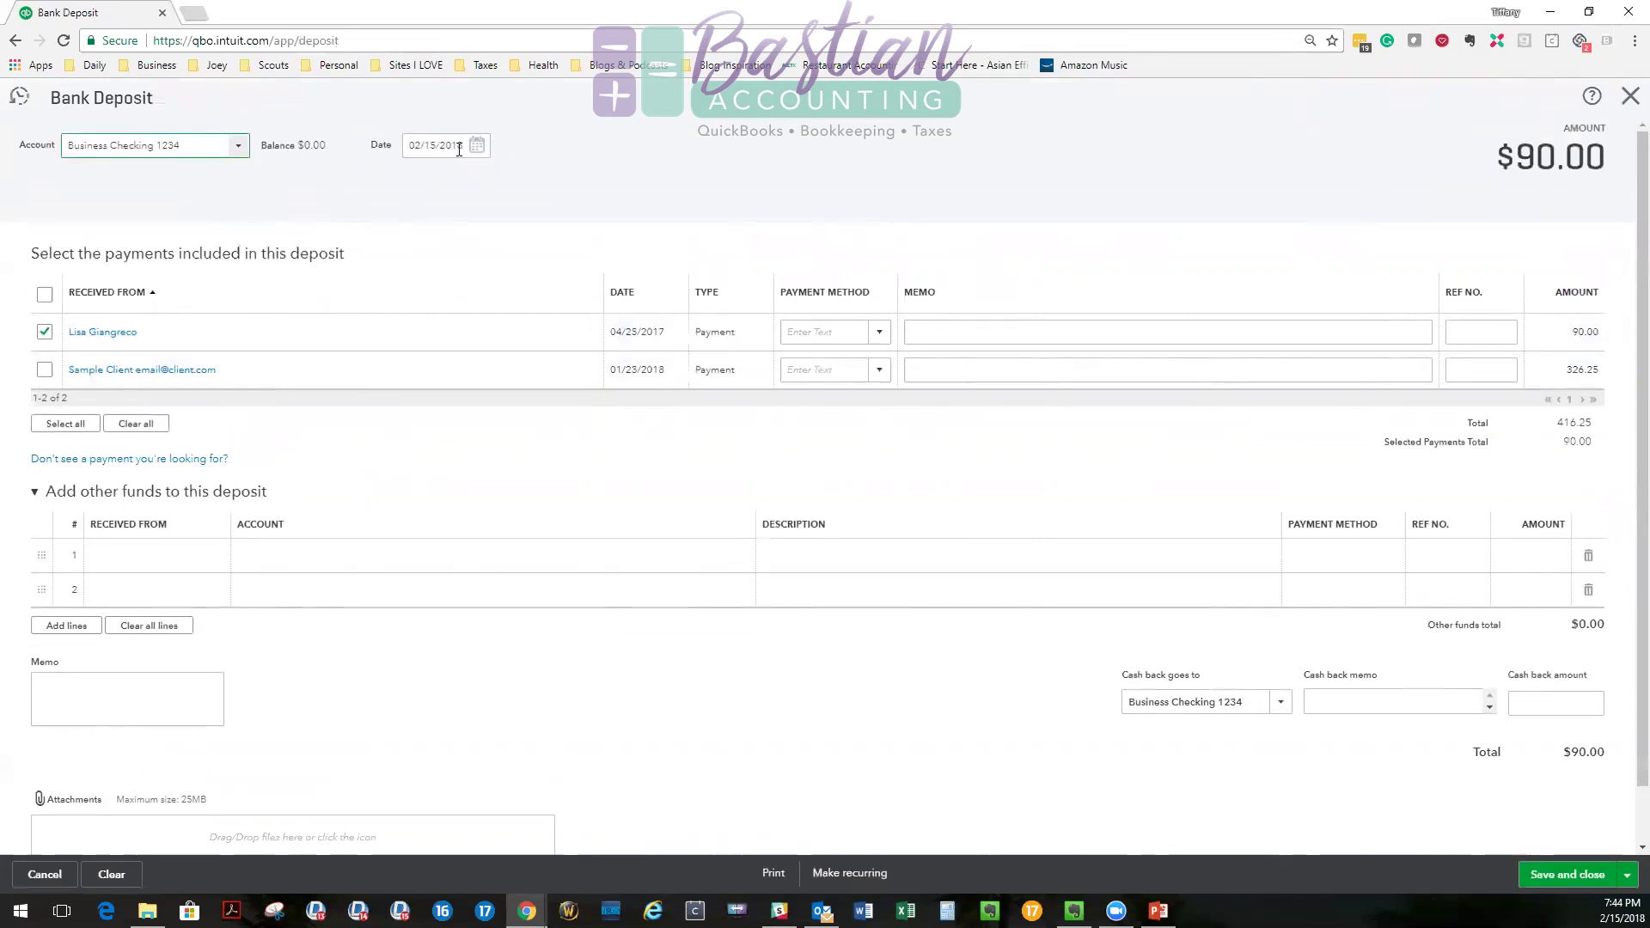
left_click_drag(460, 146, 365, 140)
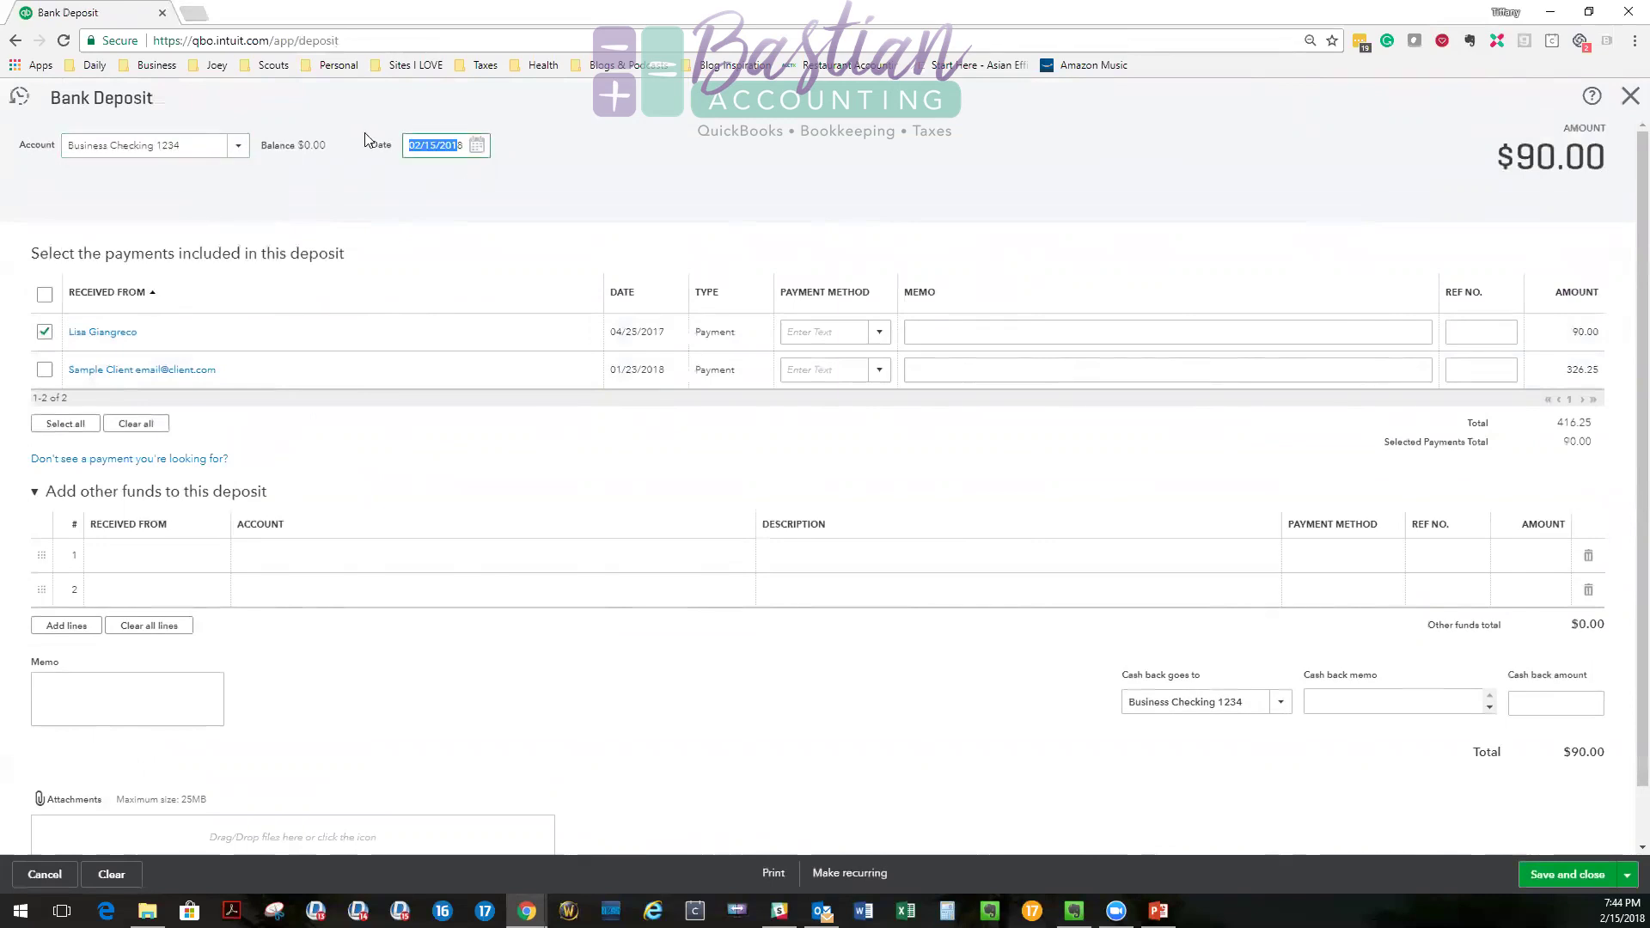
key("Delete")
key("Delete")
type("4/30/2017")
left_click(341, 185)
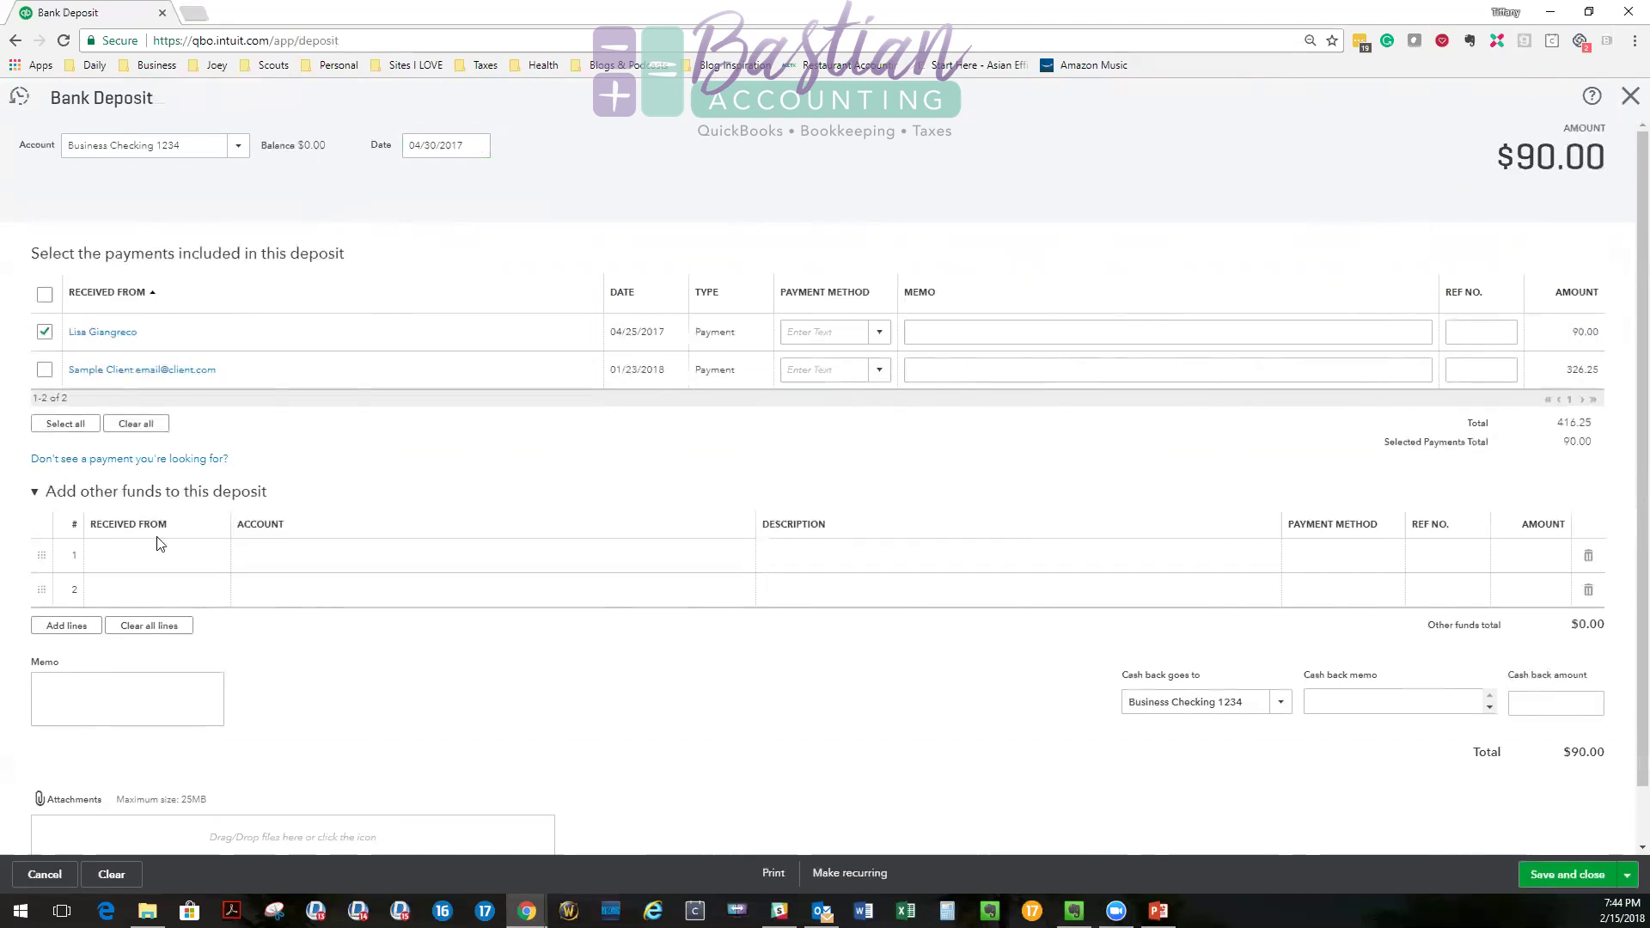
Add an other-funds line from Stripe to Bank & Merchant Fees for -2.91, totalling $87.09.
left_click(146, 567)
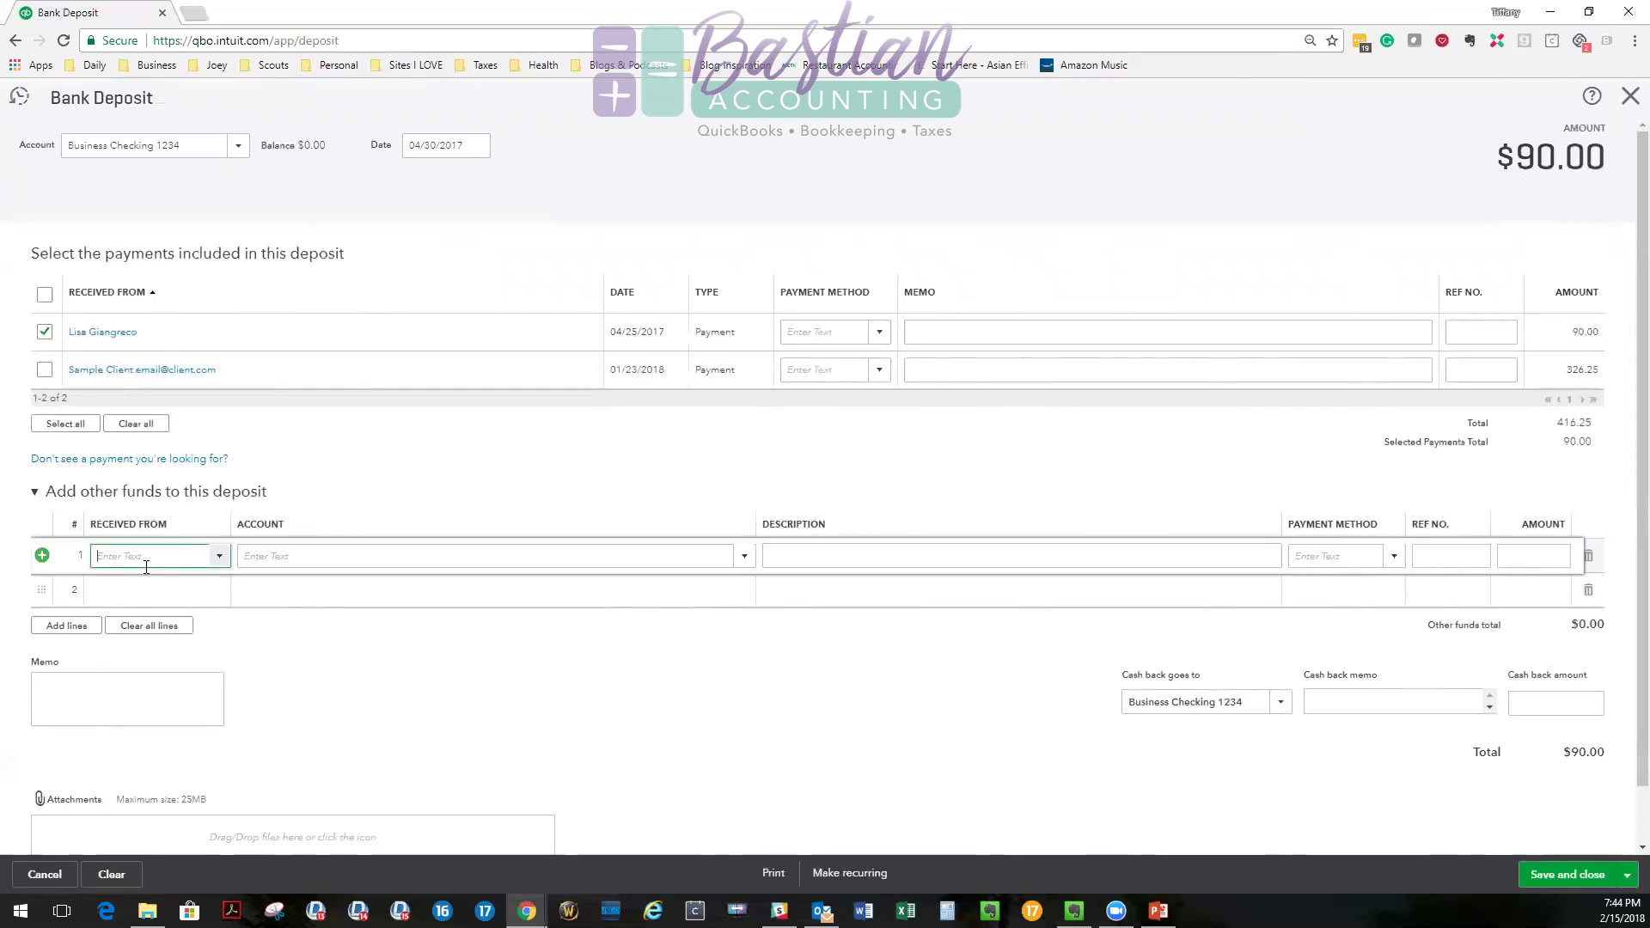
type("Stripe")
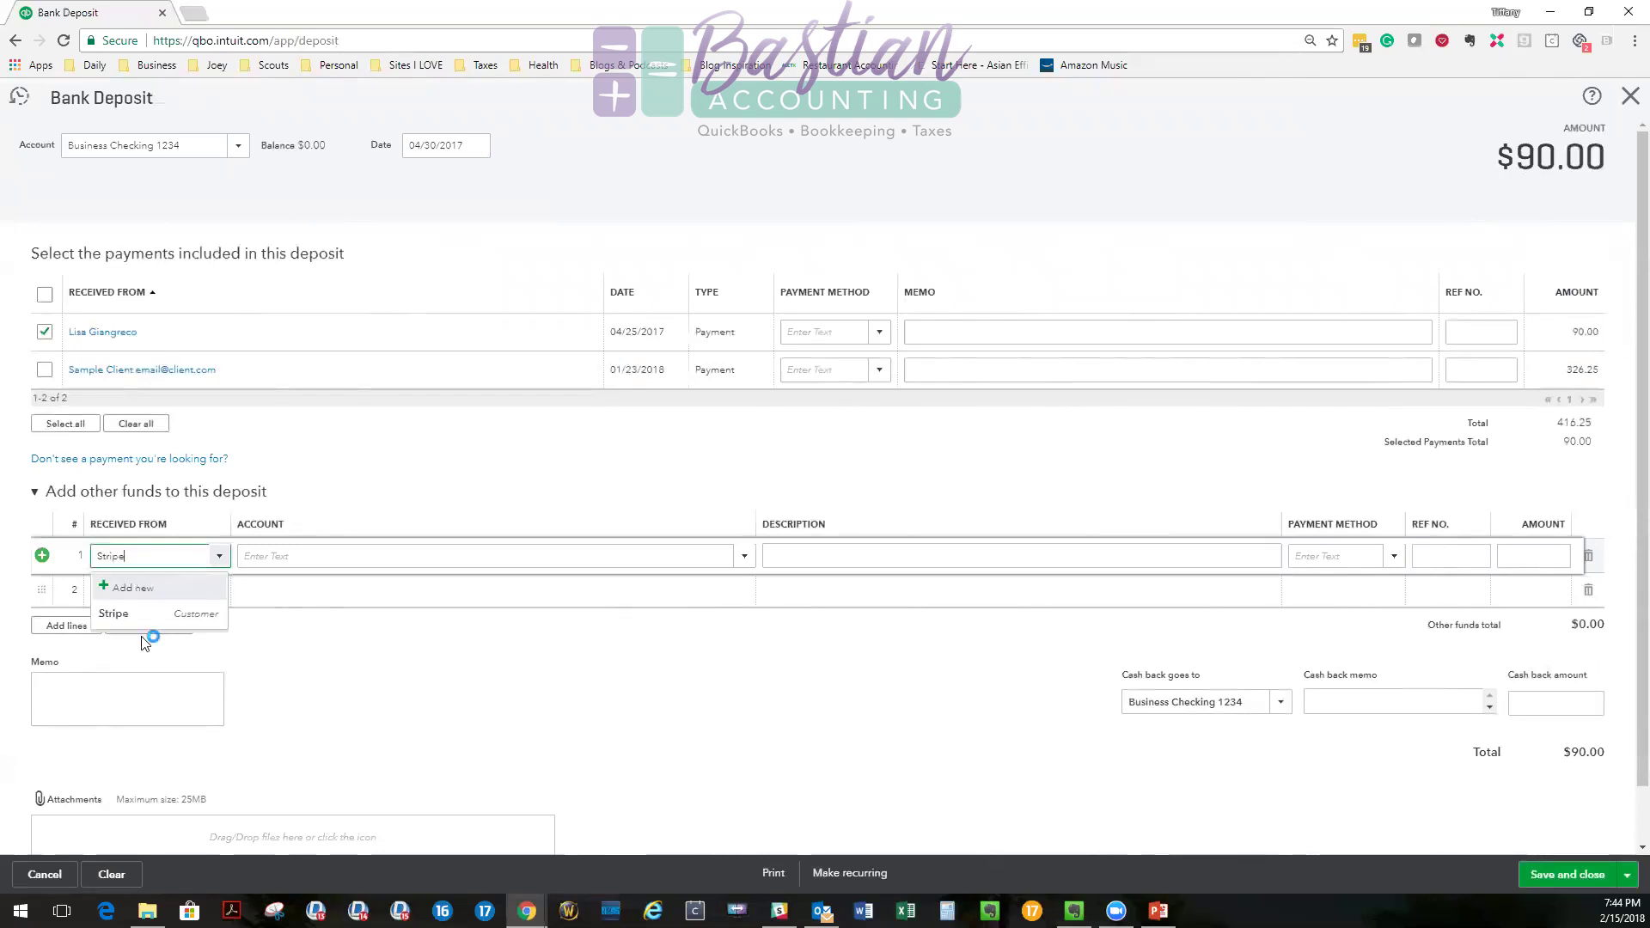
left_click(116, 612)
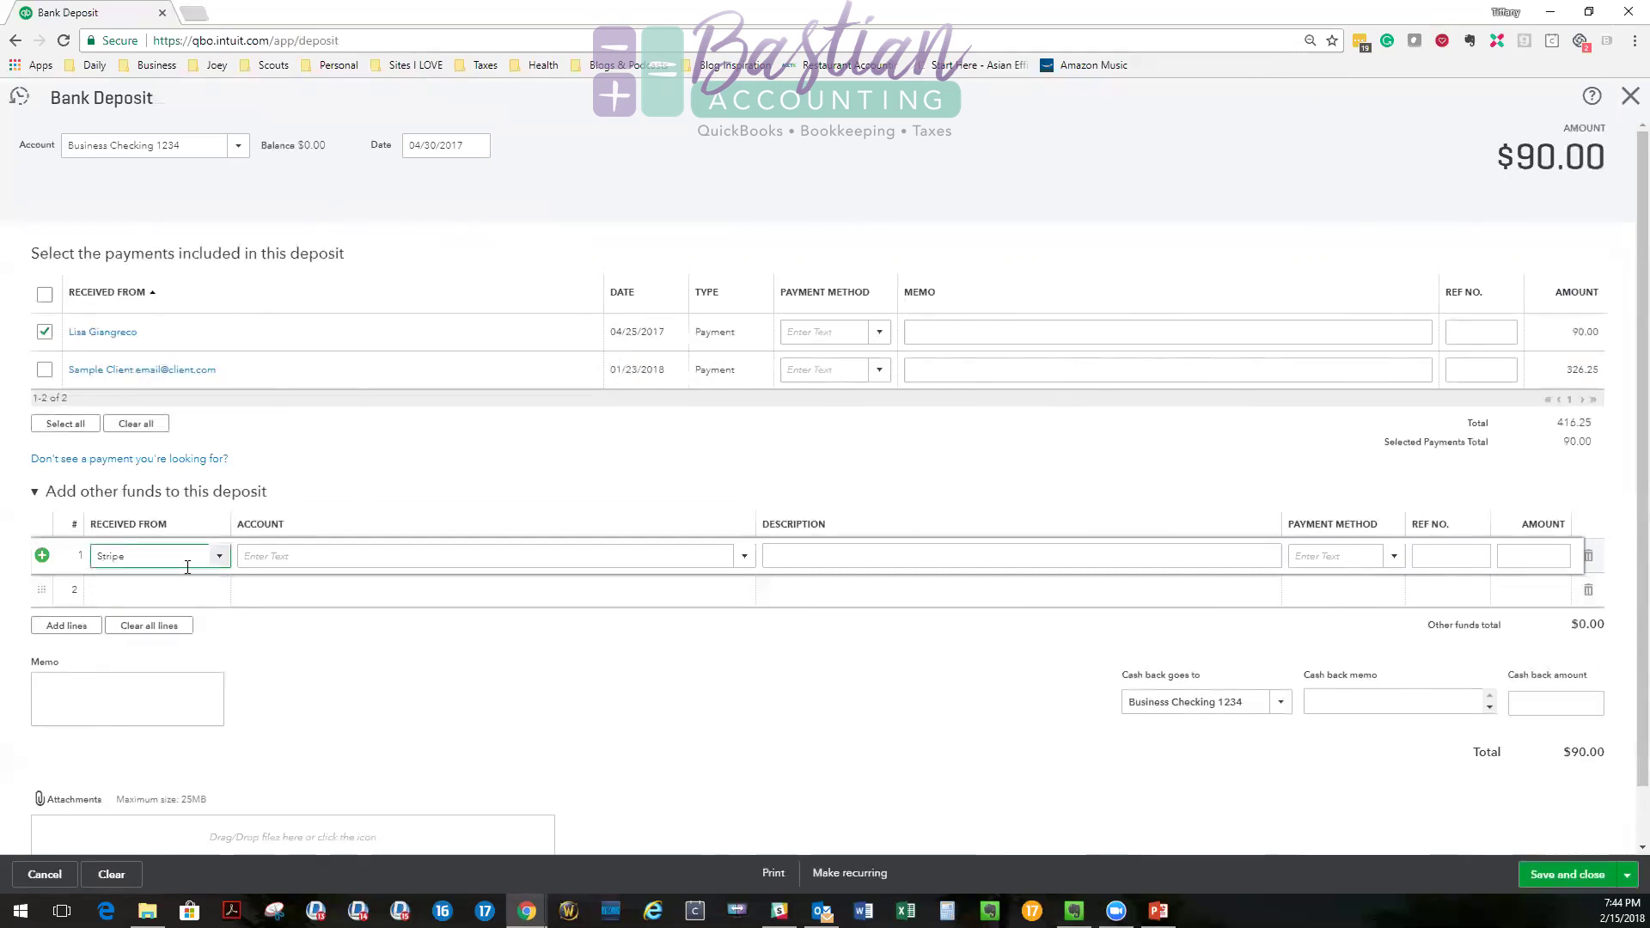
left_click(264, 555)
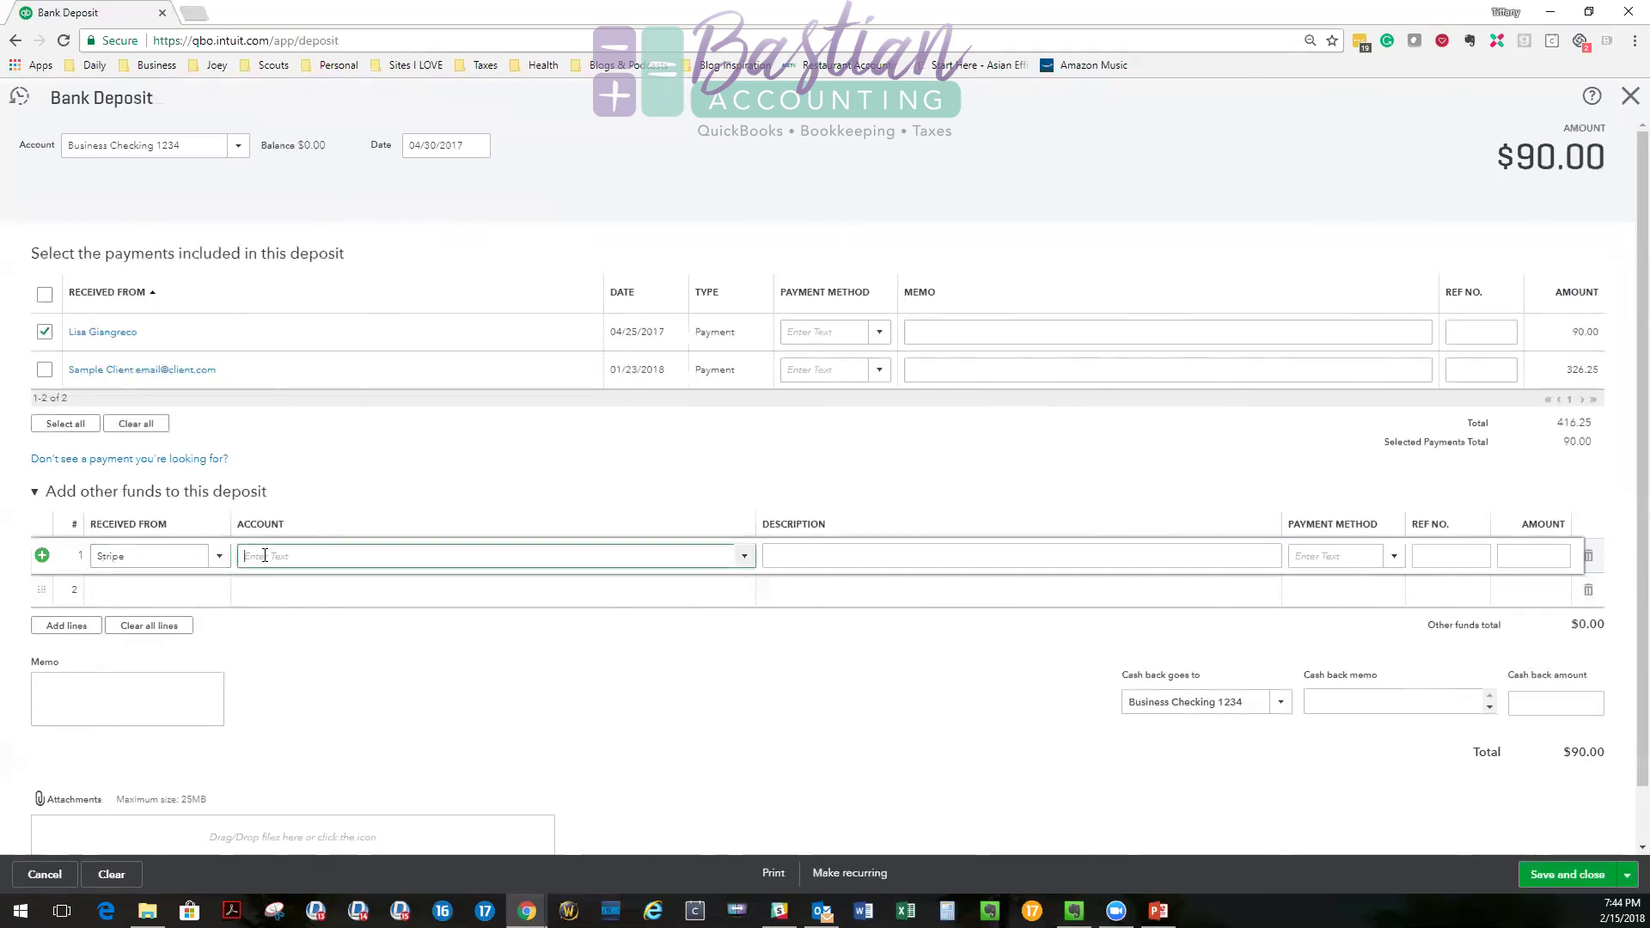
type("Bank & Merchant Fees")
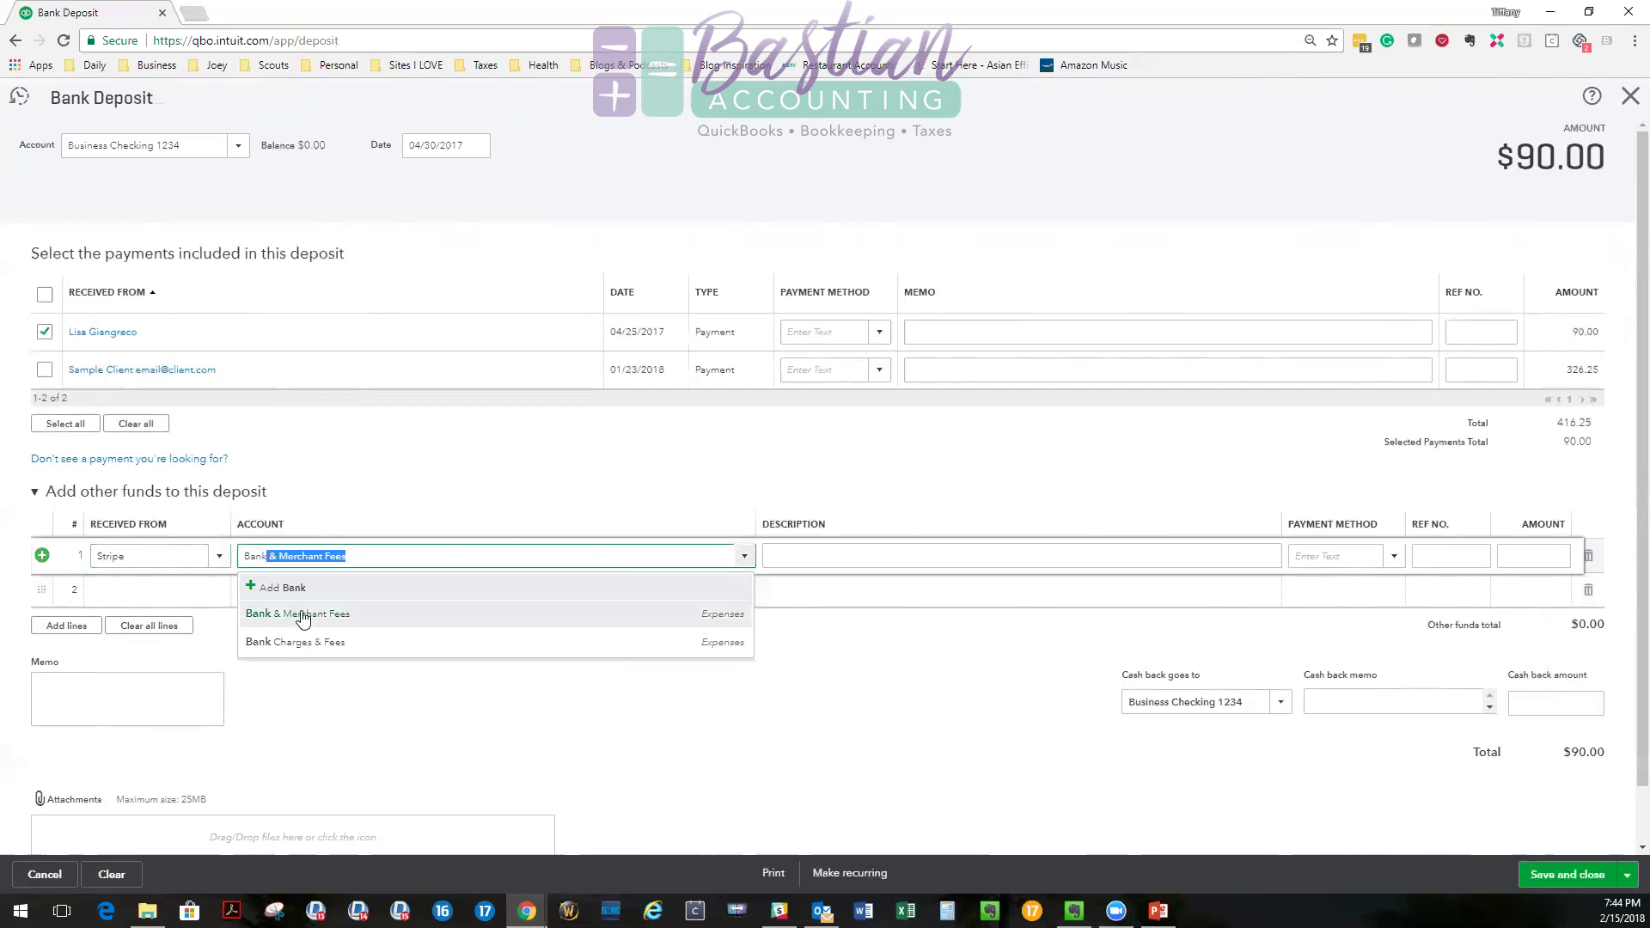
left_click(301, 613)
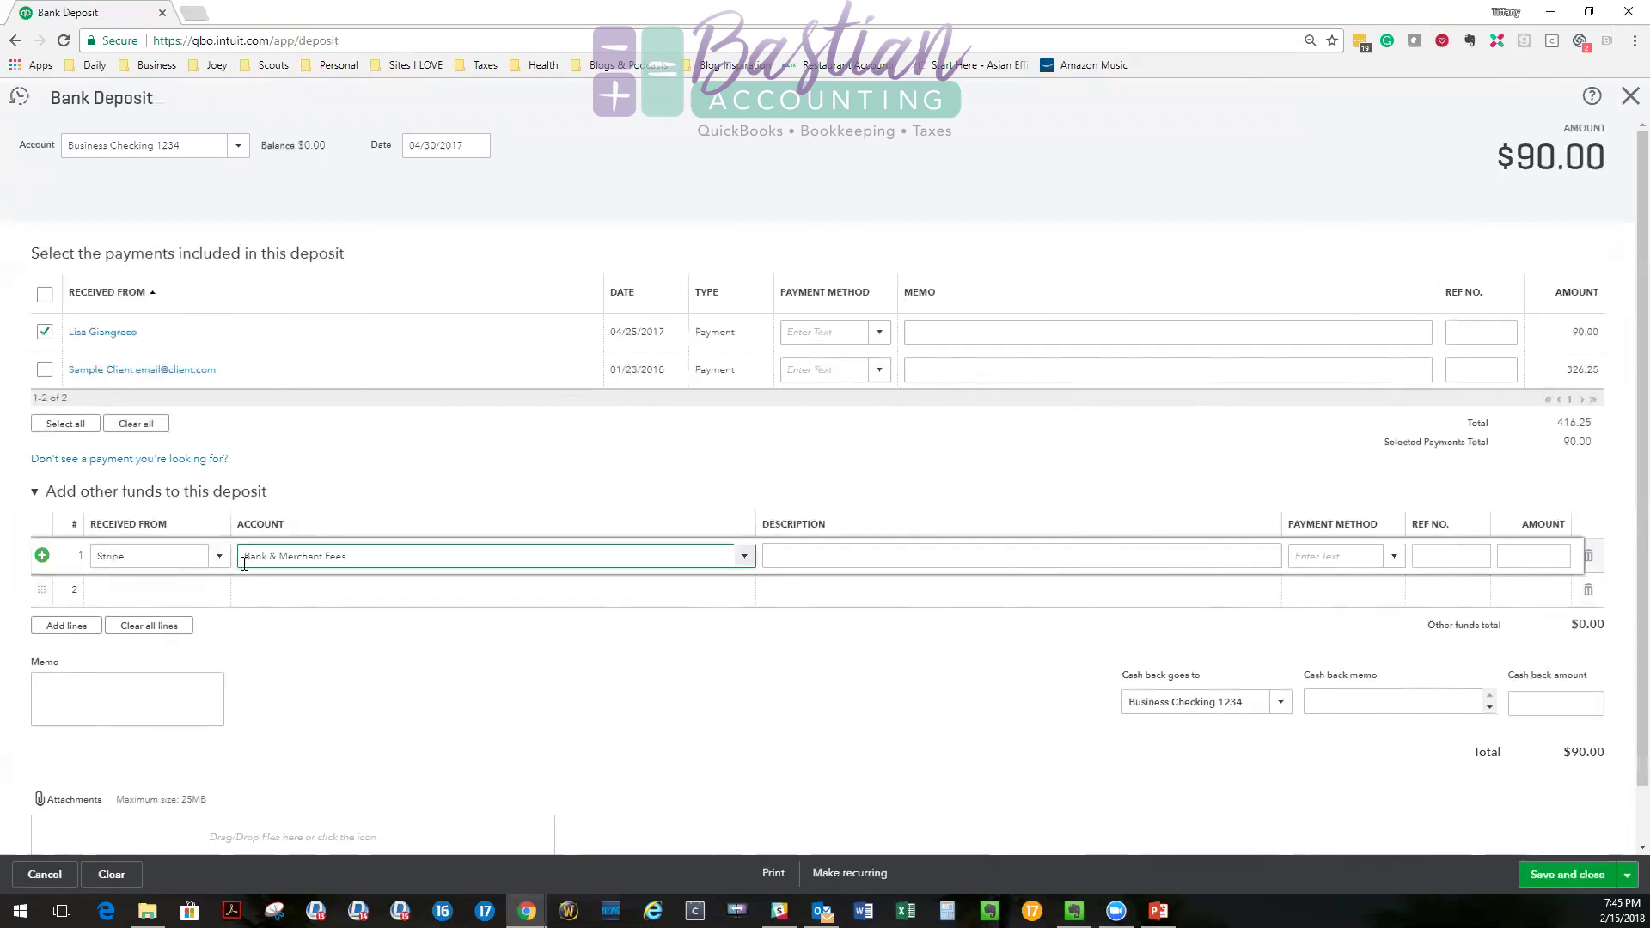
left_click(743, 556)
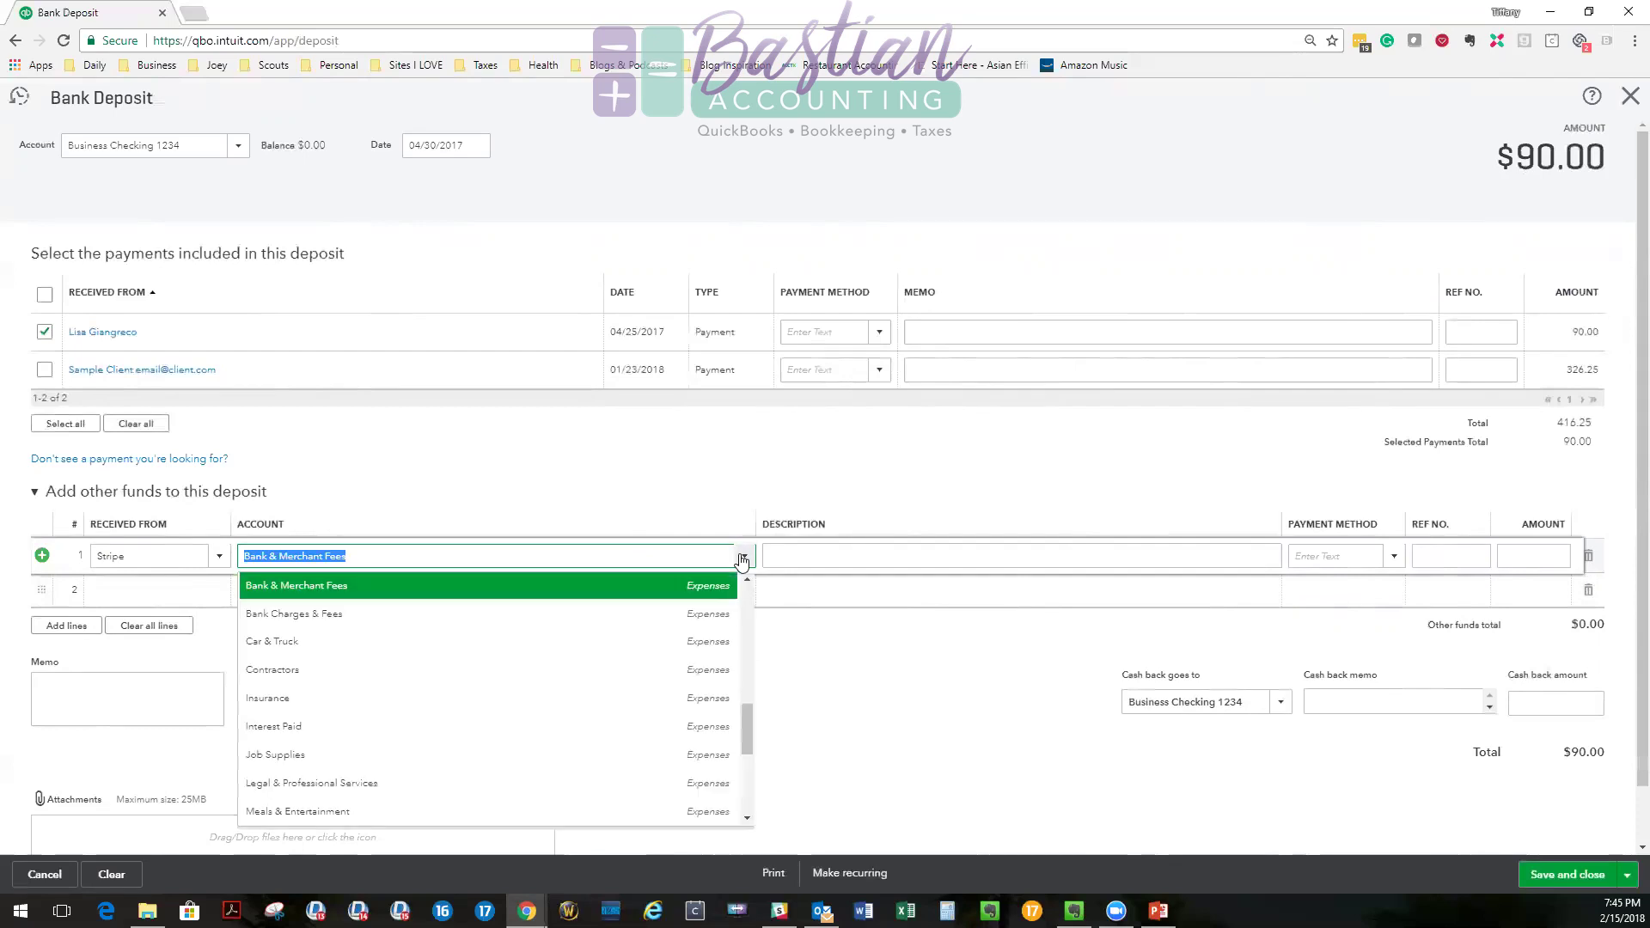
left_click(731, 565)
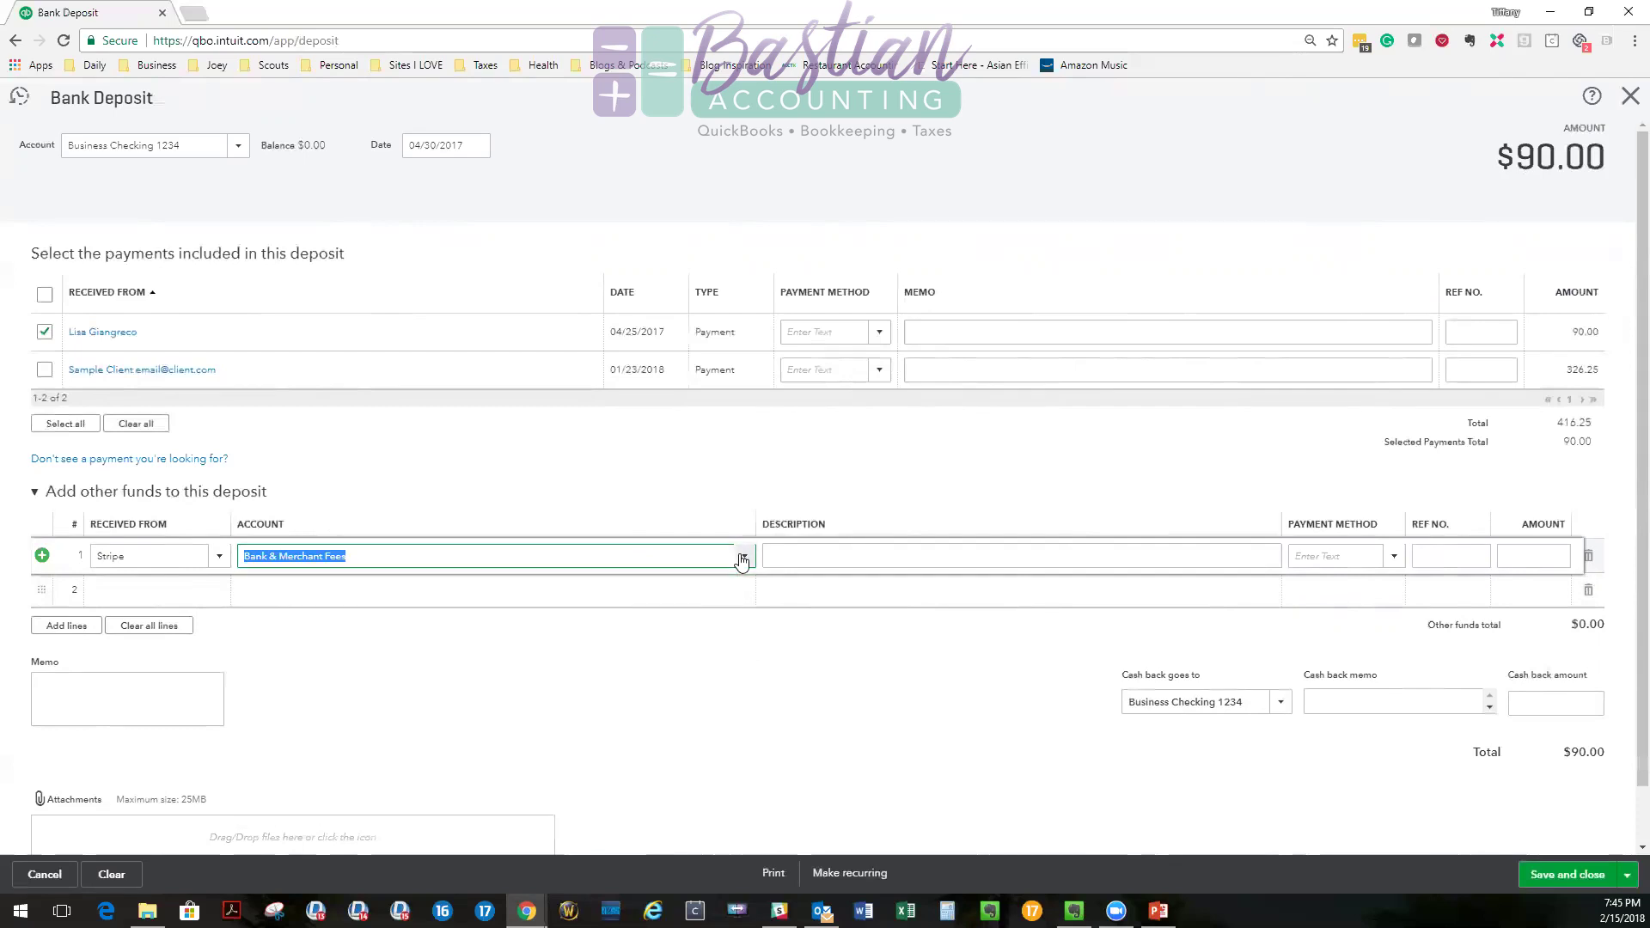
left_click(1531, 557)
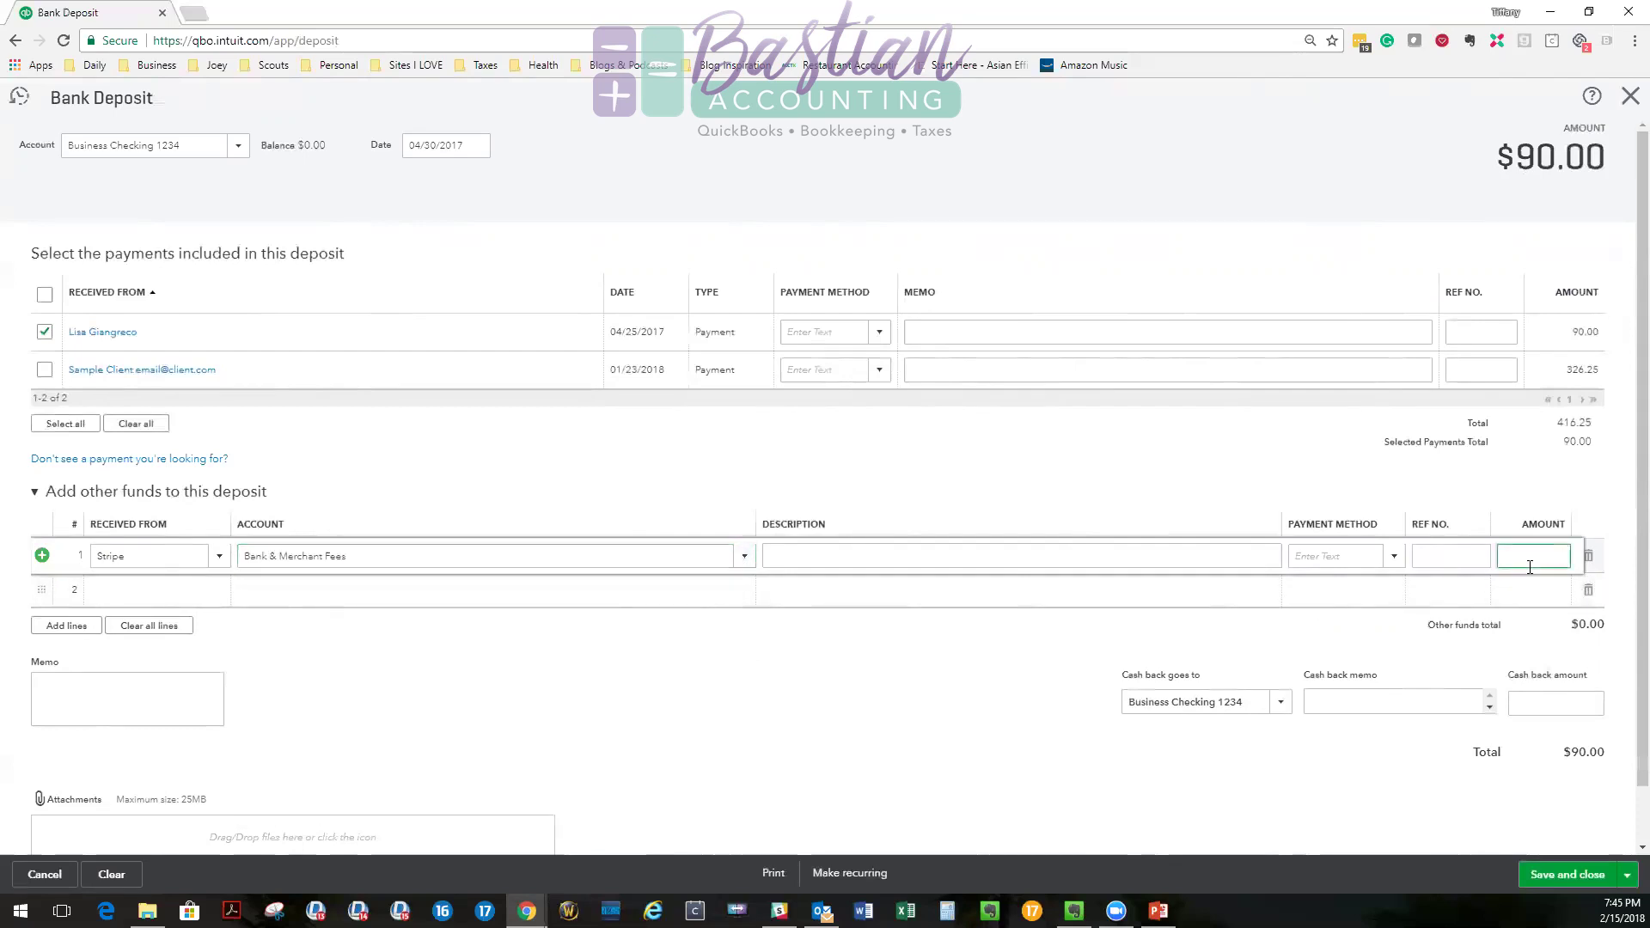
type("-2.91")
left_click(1365, 494)
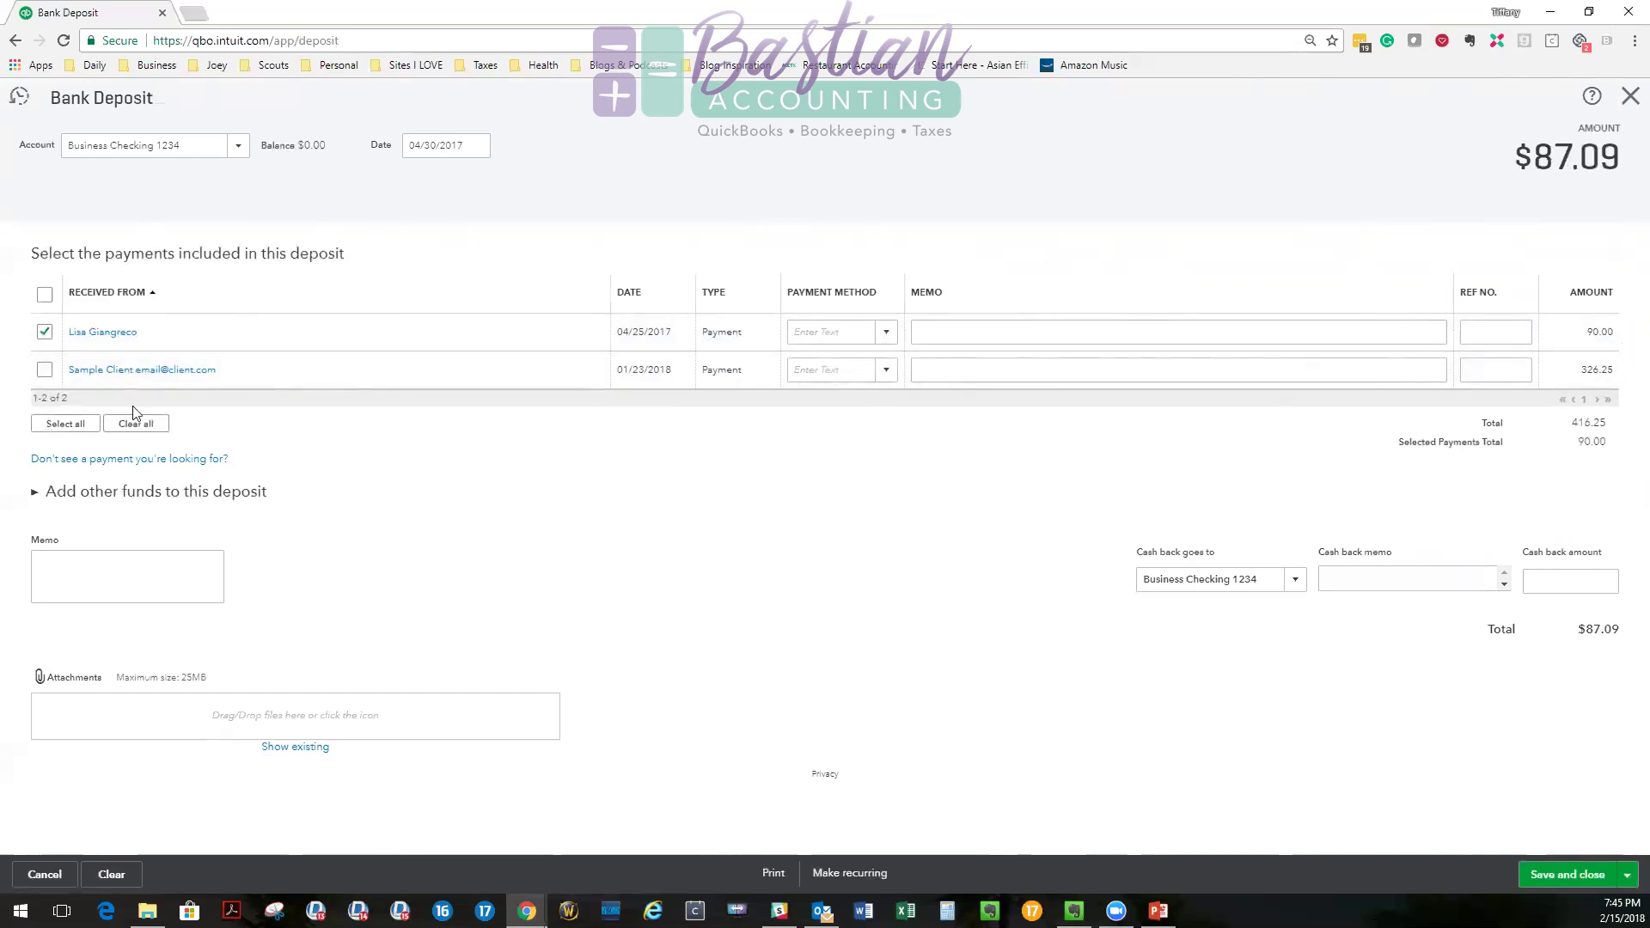
Review the fee line, save the $87.09 deposit, and match it to the 04/27/2017 Stripe transfer.
left_click(33, 500)
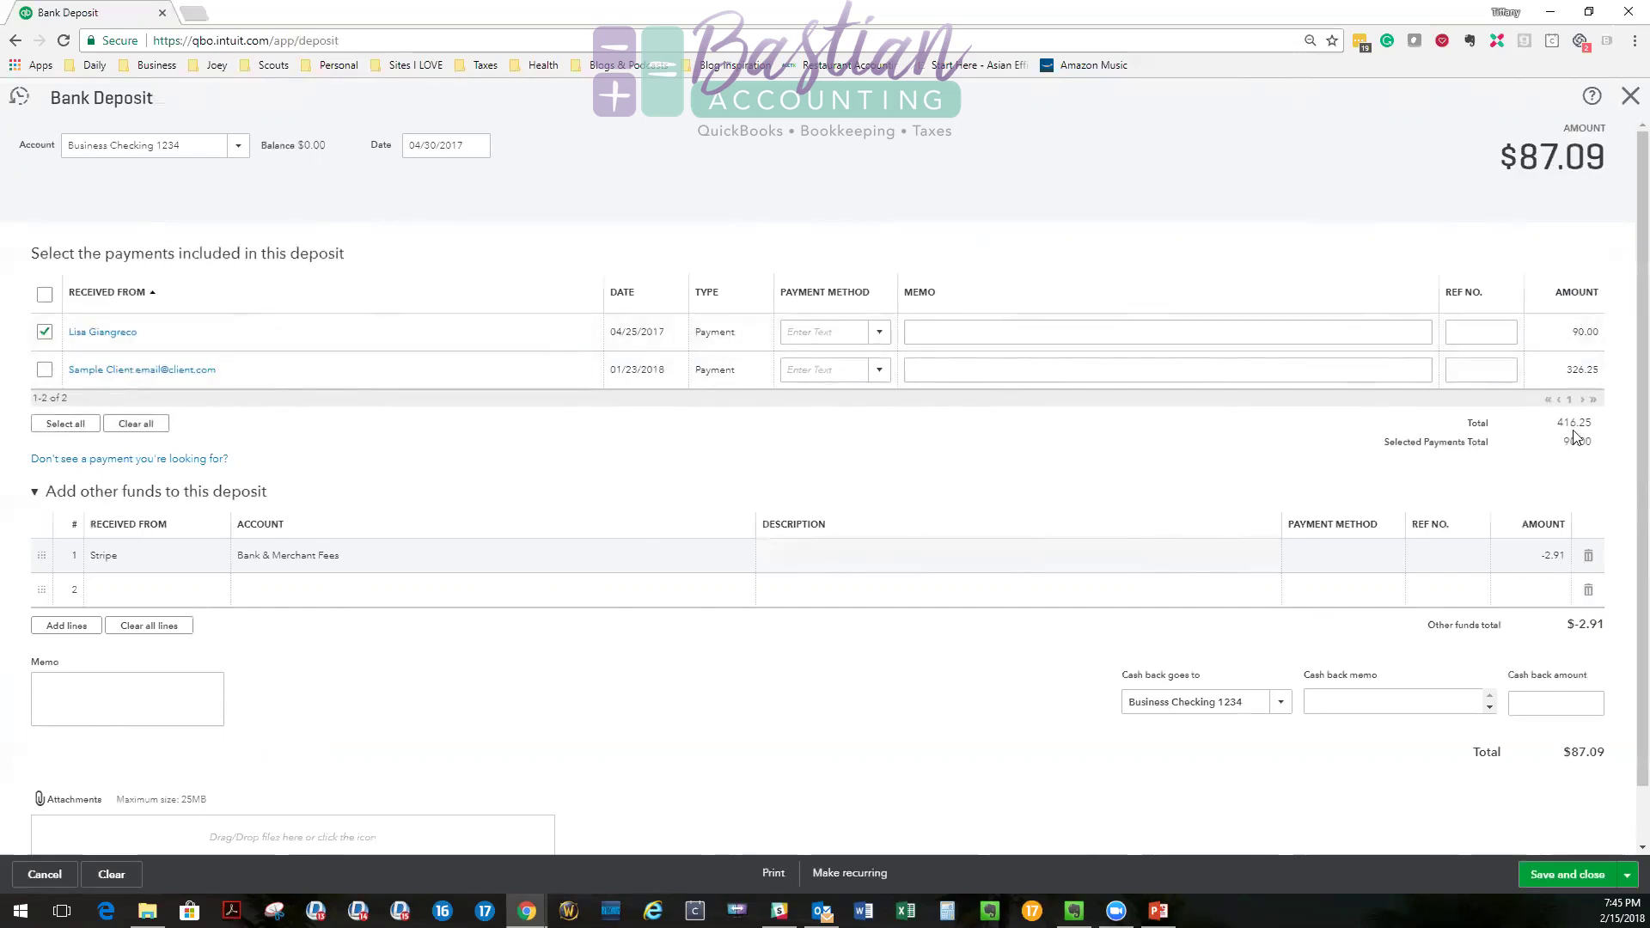
left_click(1565, 875)
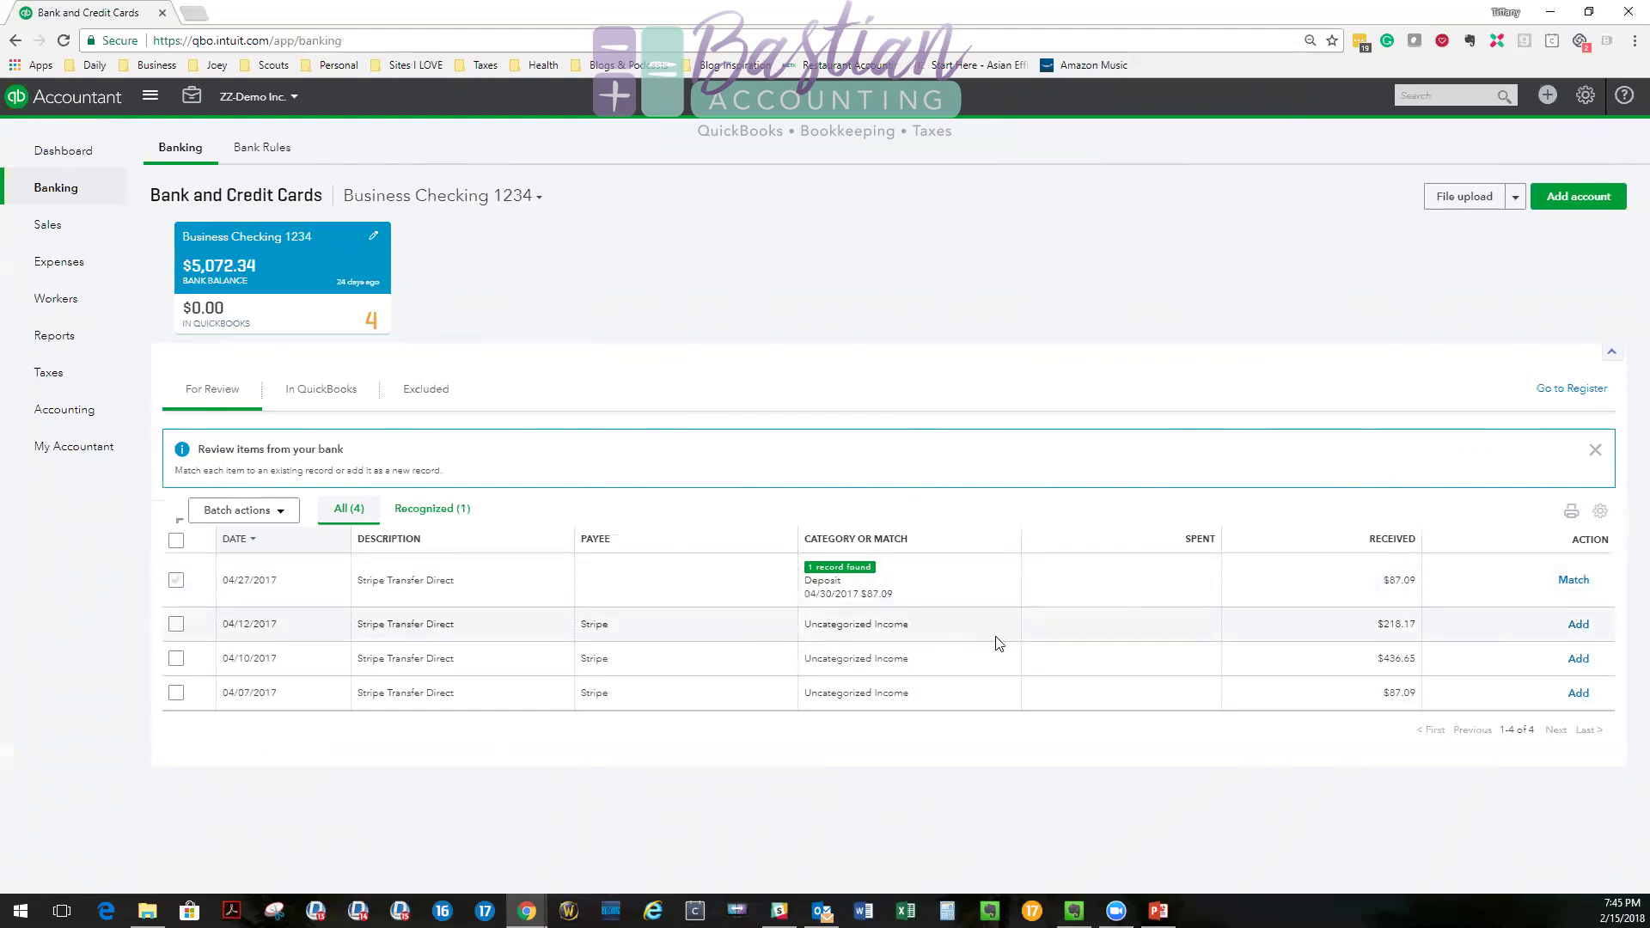
left_click(1576, 584)
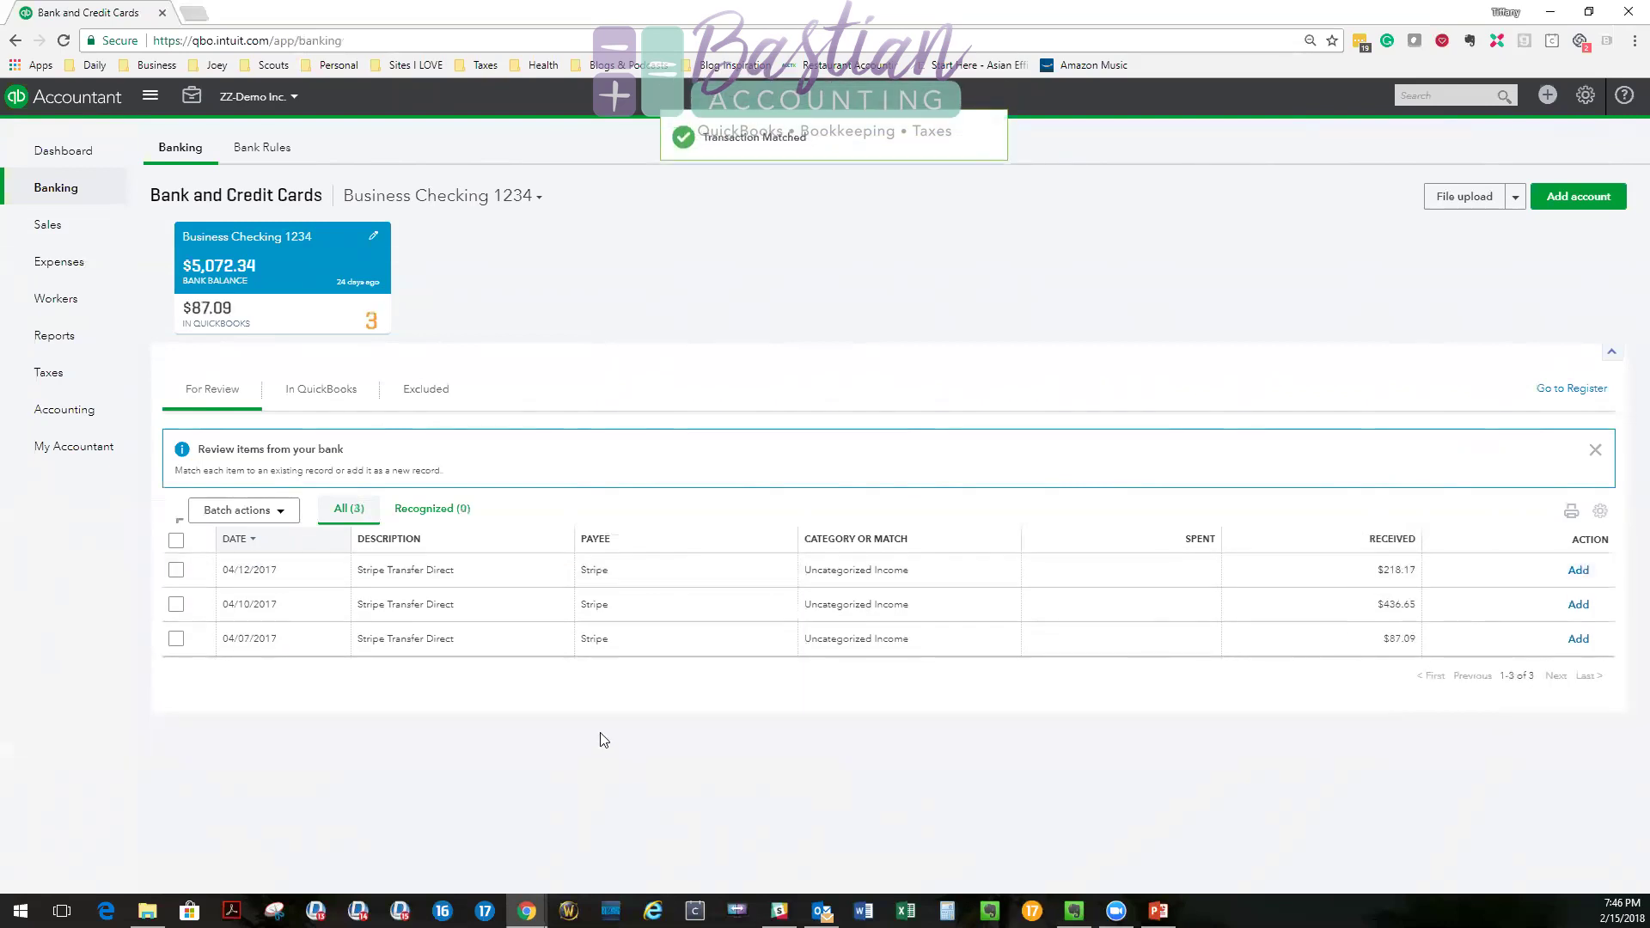
Run Profit and Loss for All Dates on a cash basis, showing $28.91 Bank & Merchant Fees.
left_click(54, 344)
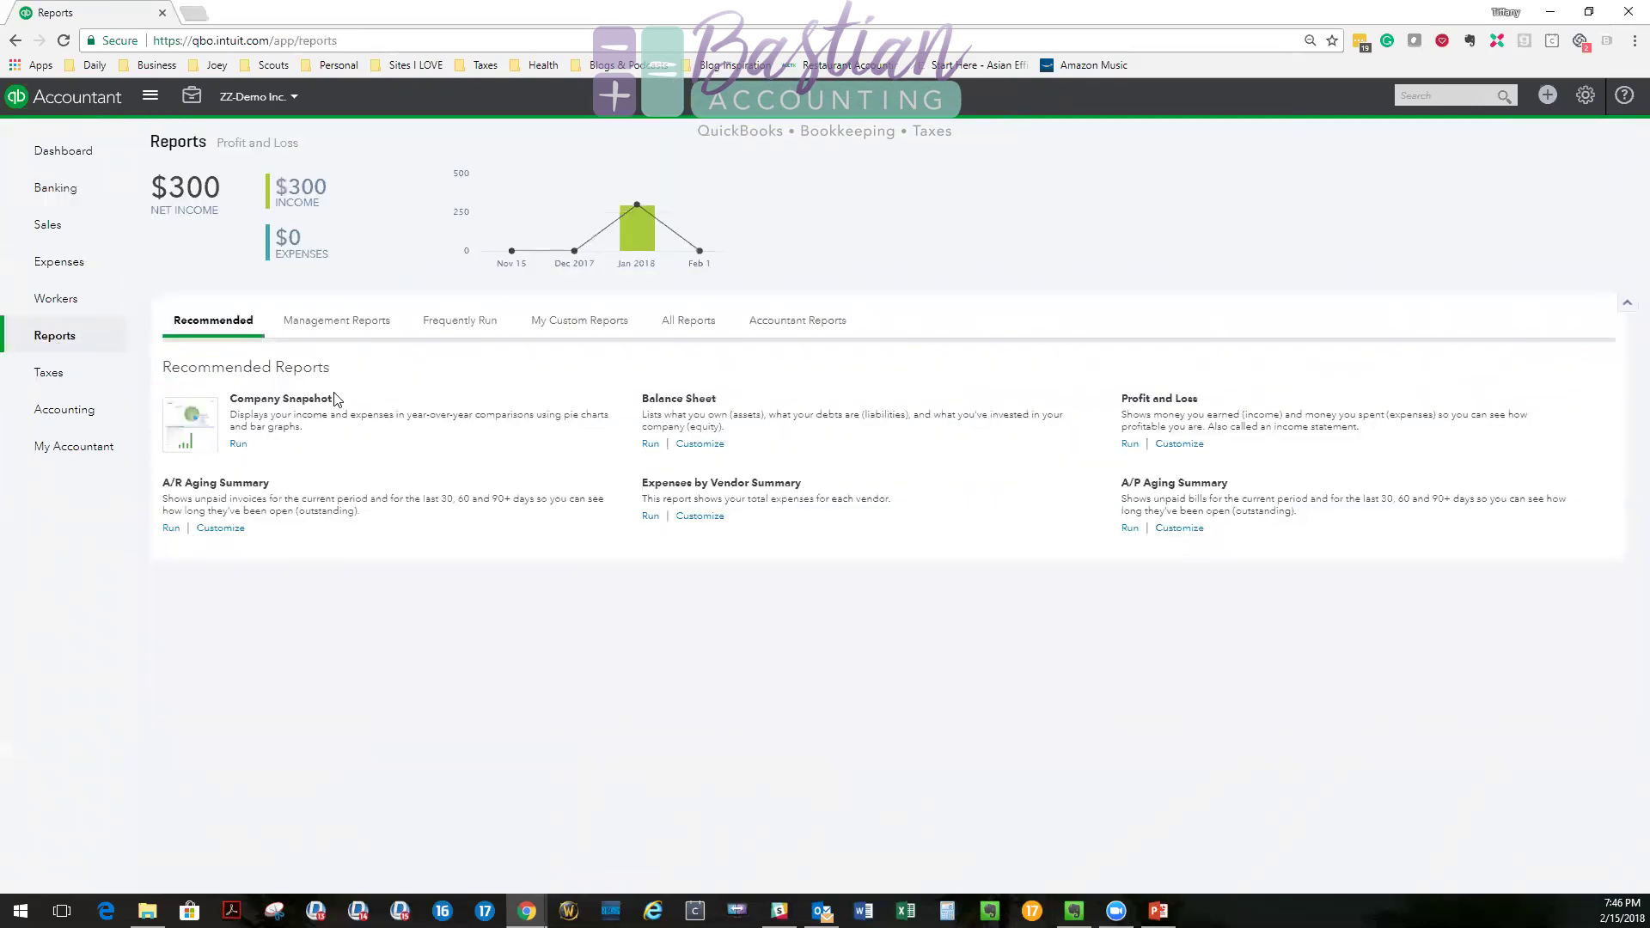
left_click(1173, 400)
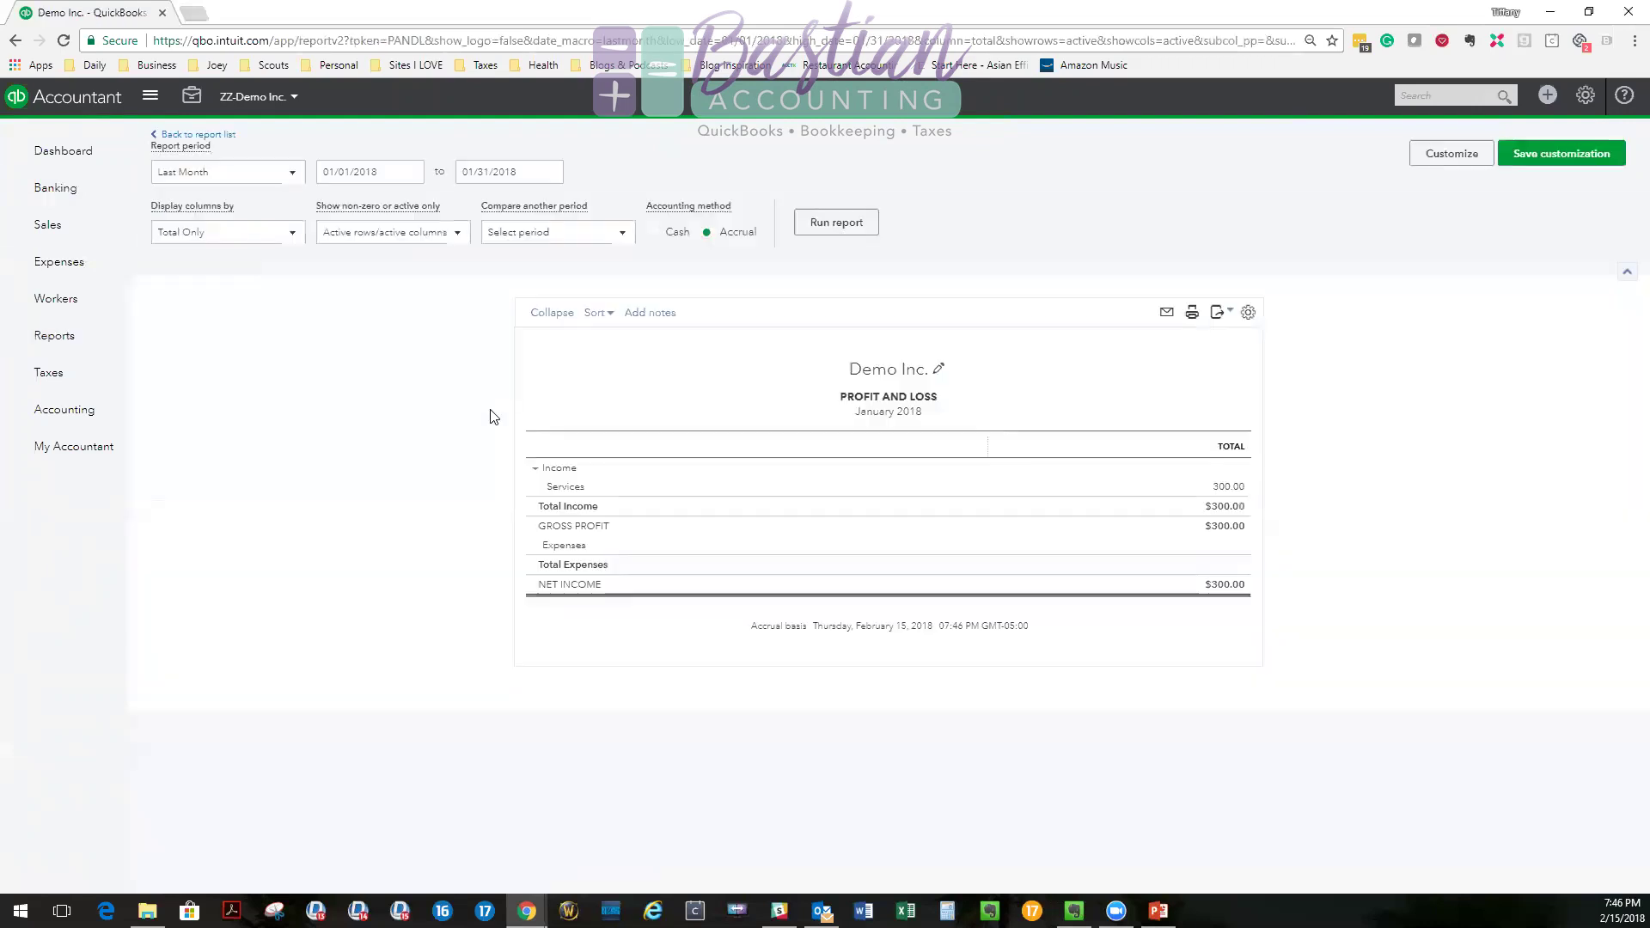
left_click(974, 290)
left_click(216, 174)
scroll(225, 220, "up", 5)
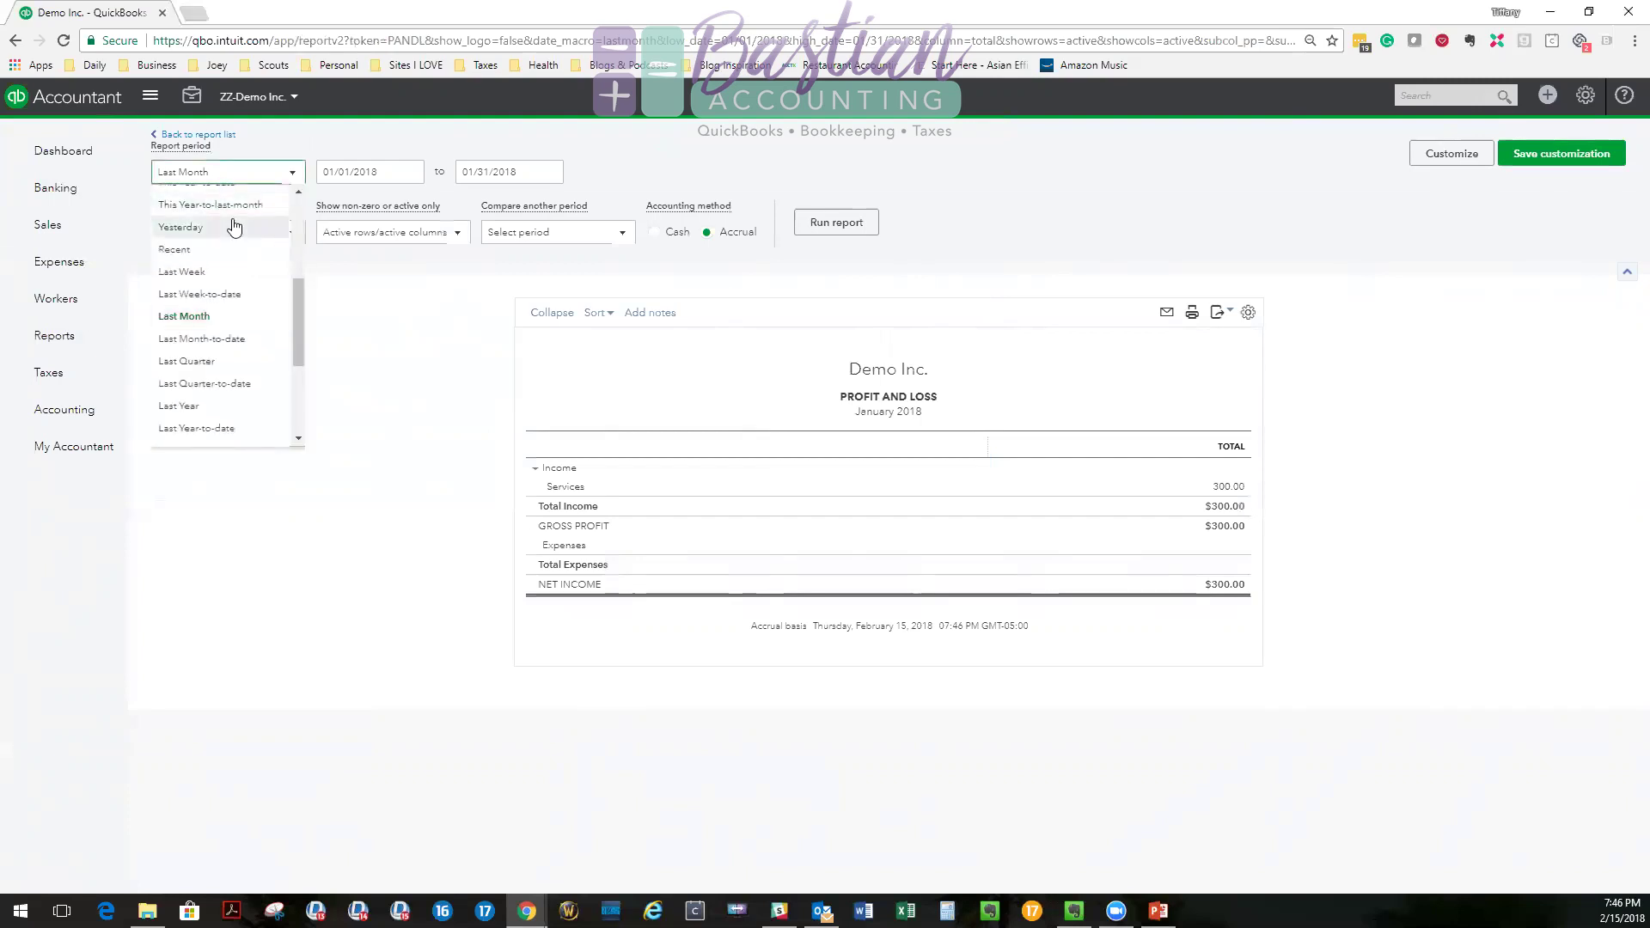
left_click(654, 232)
left_click(832, 225)
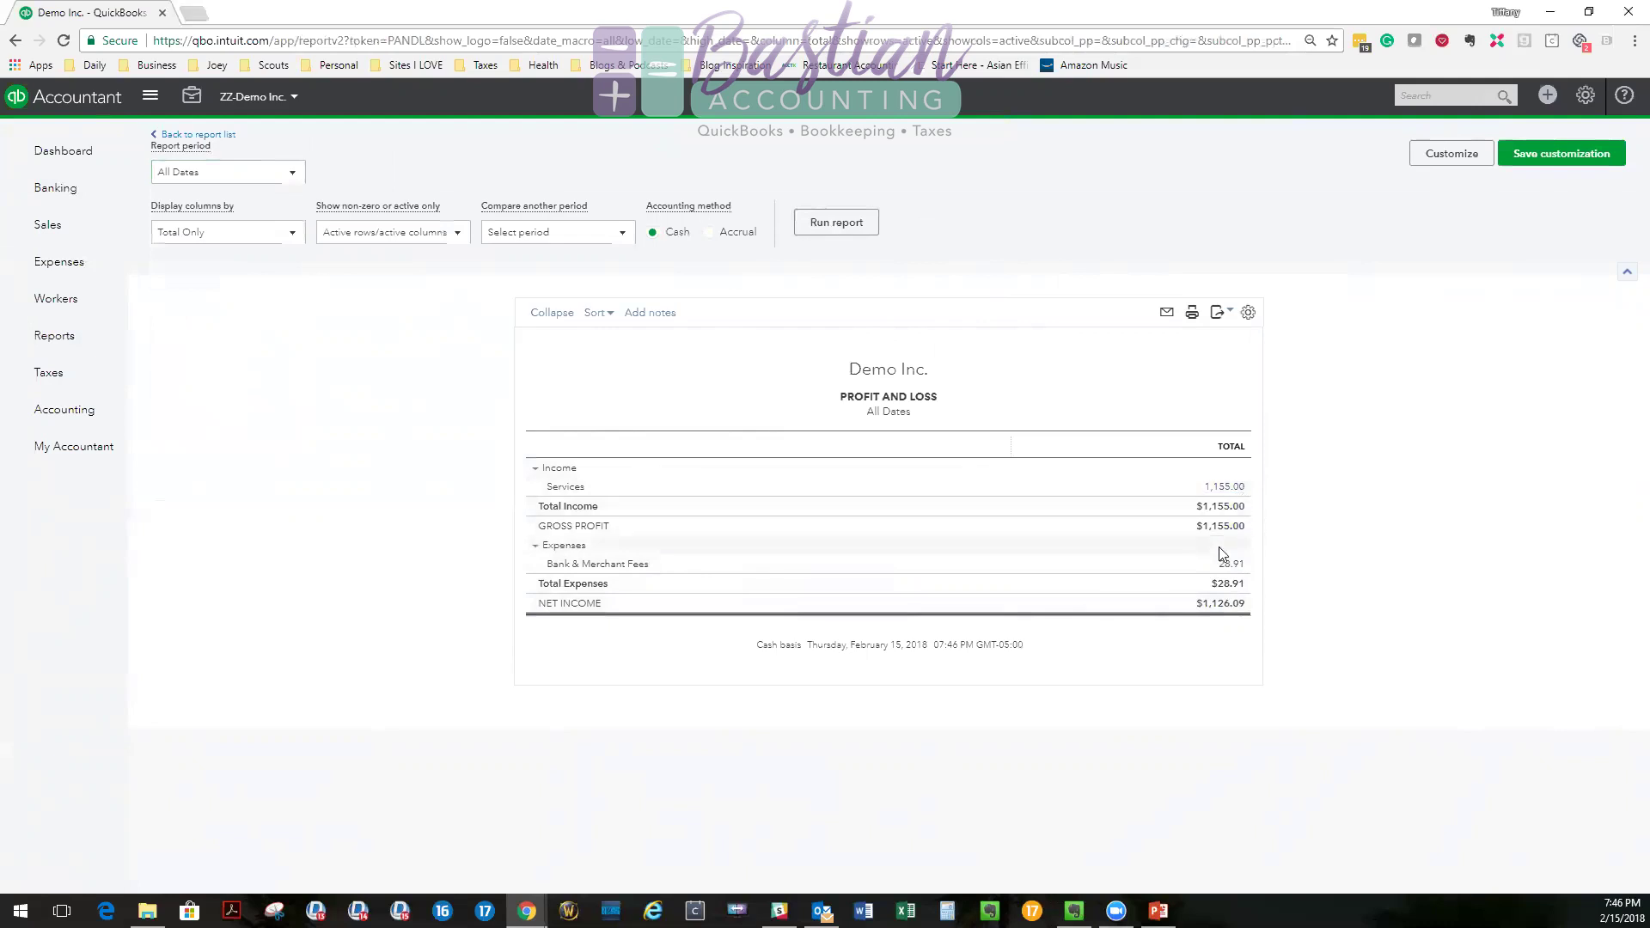
left_click(1227, 587)
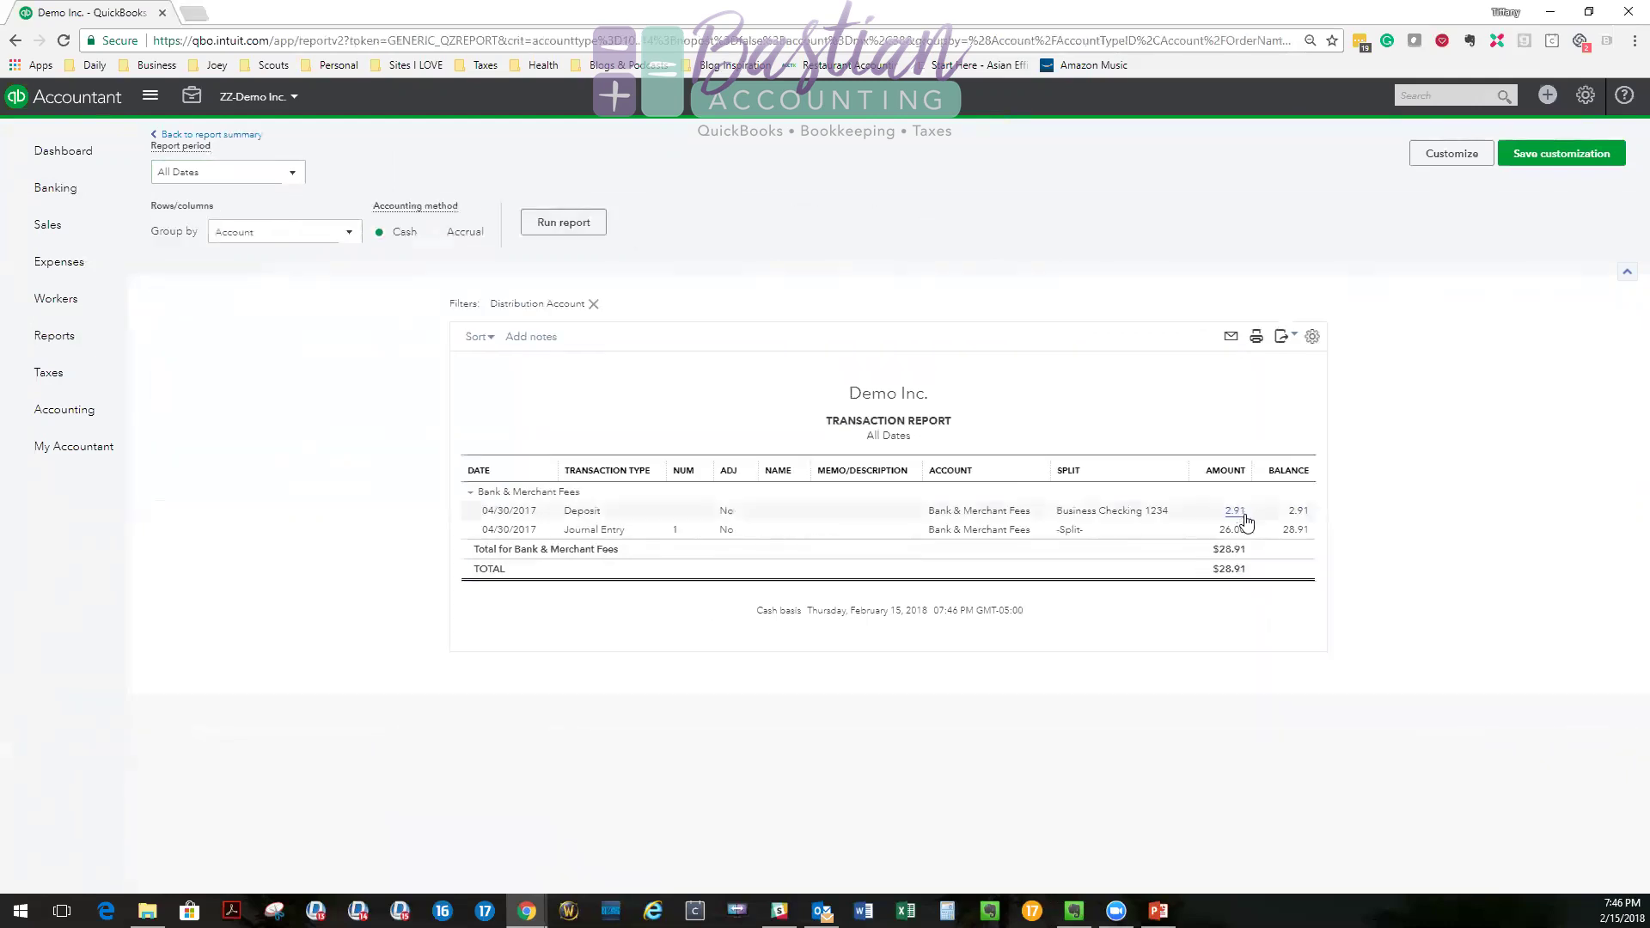
left_click(187, 136)
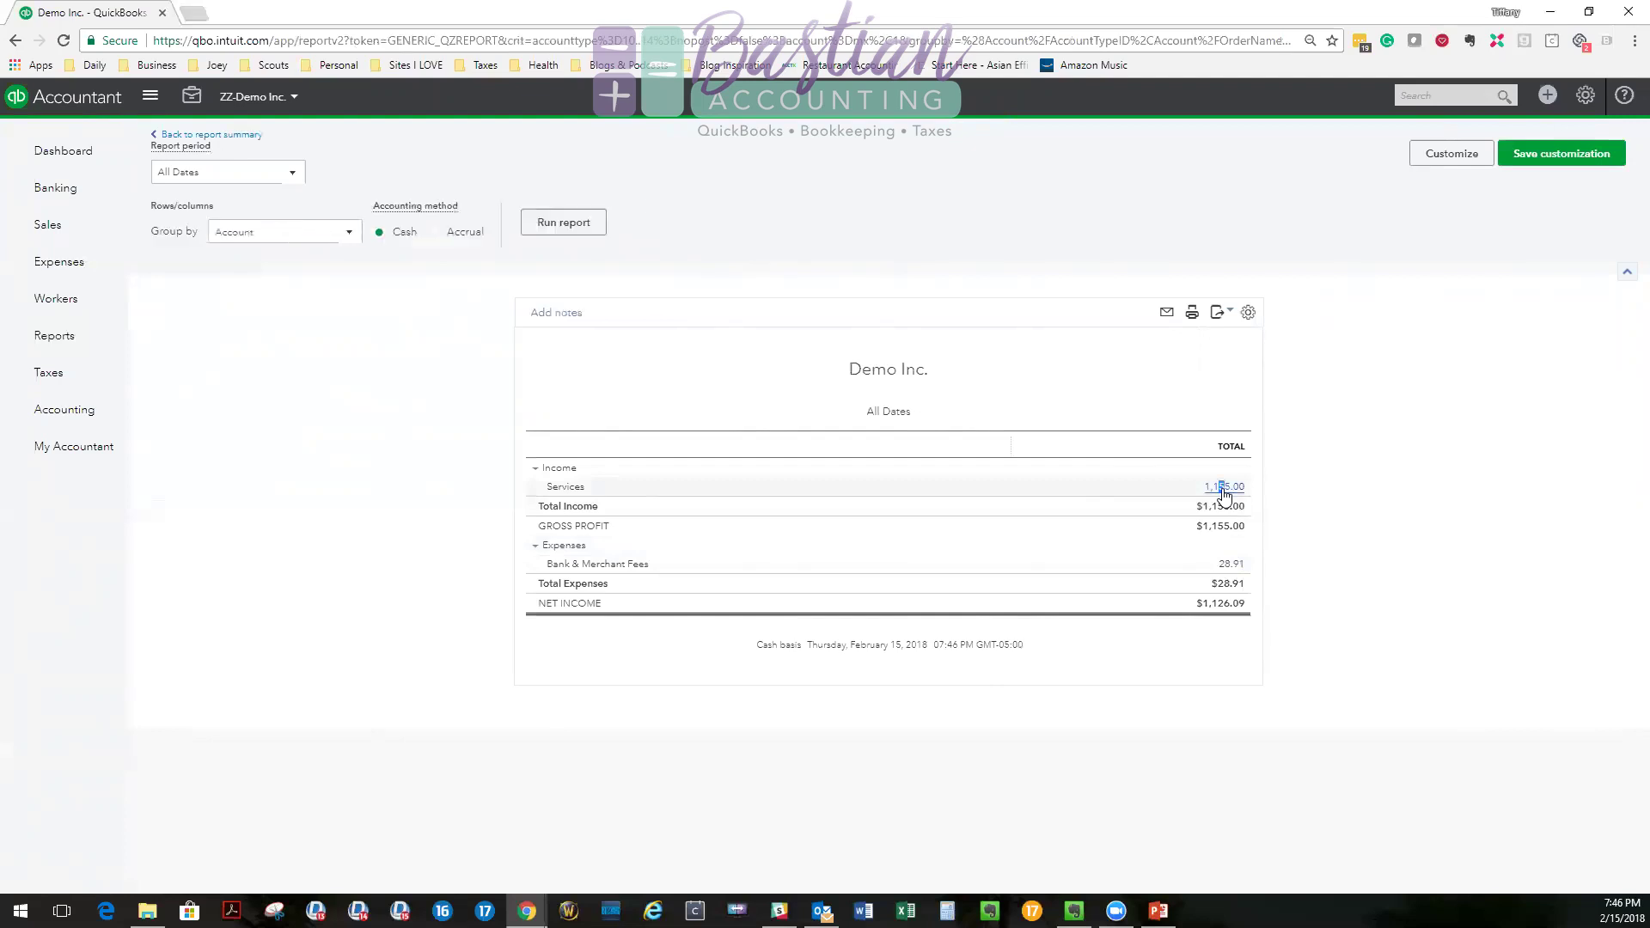
left_click(1222, 487)
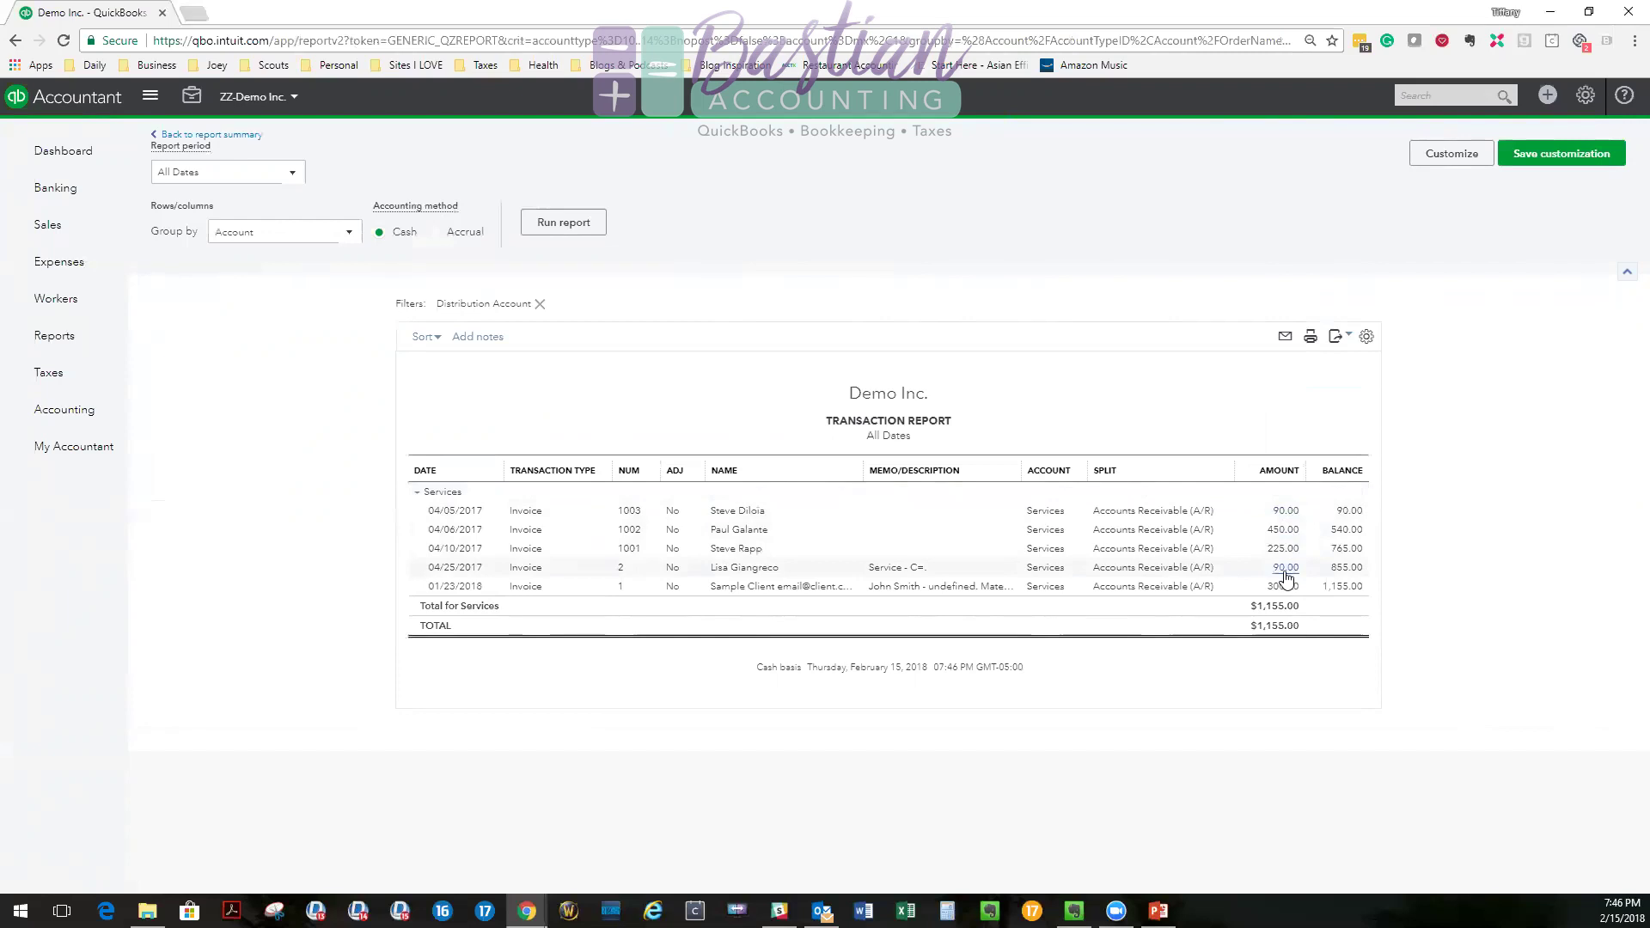
left_click(240, 138)
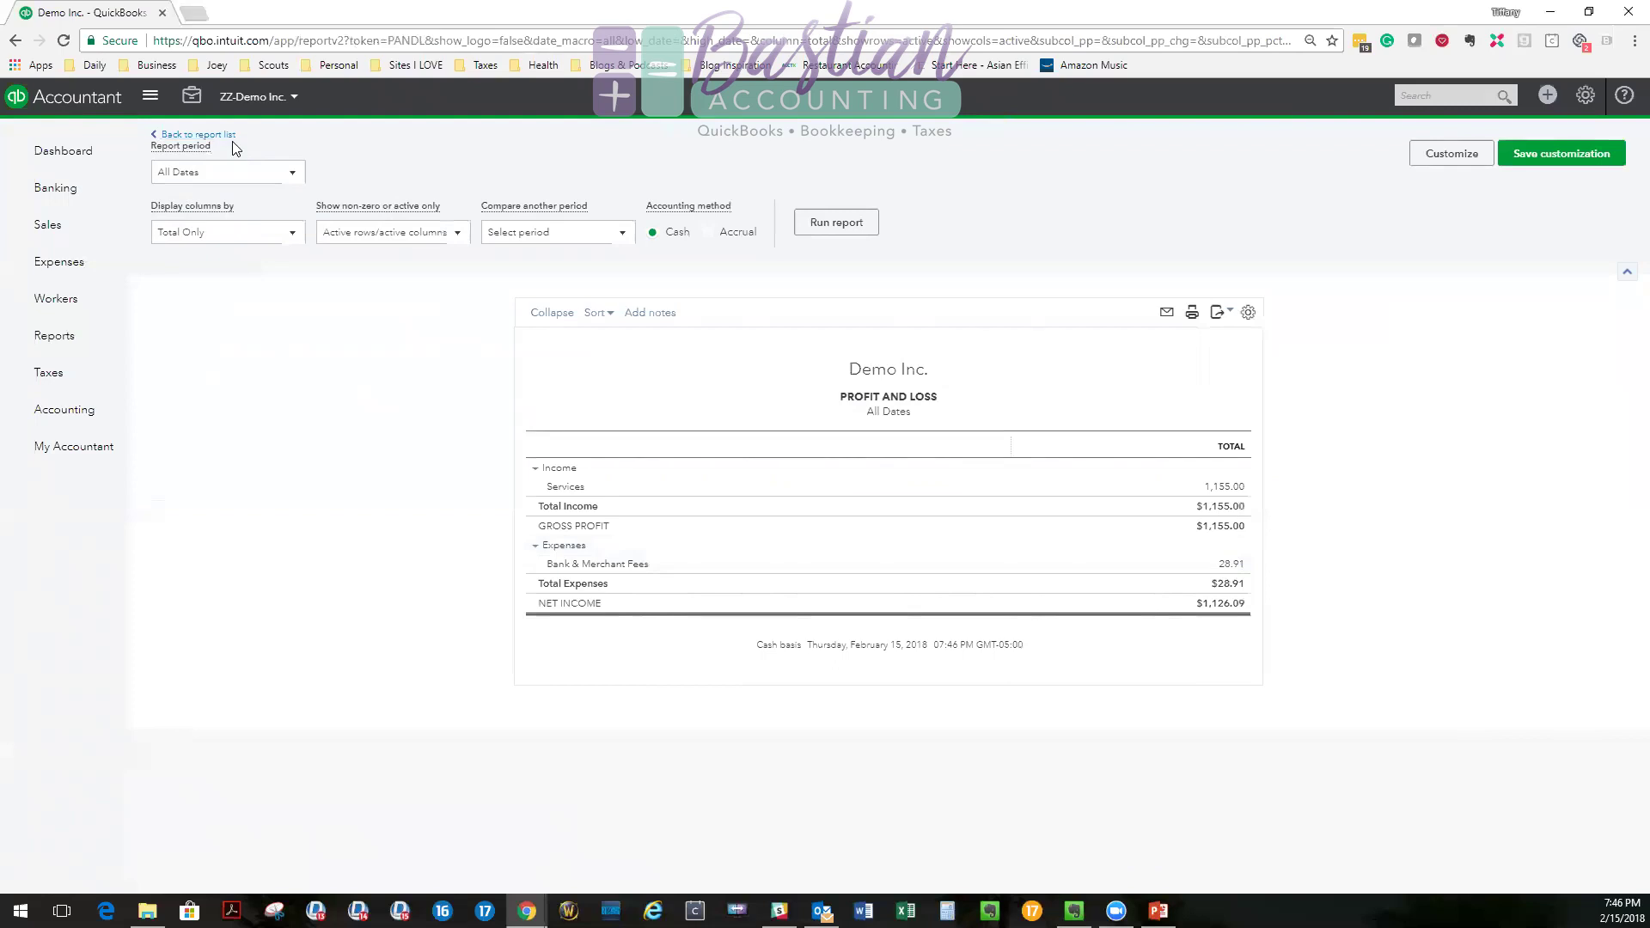